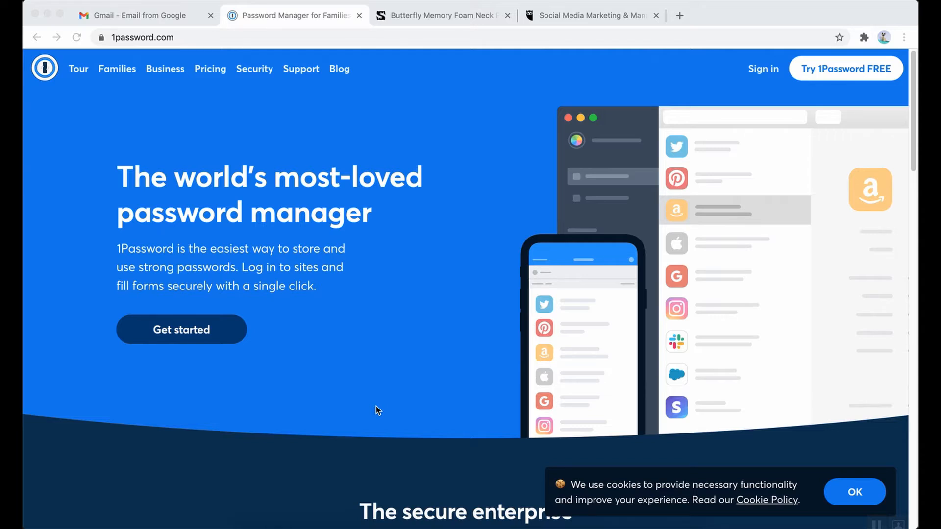
Open the free-trial plans and settle on Personal & Family, showing $2.99 individual and $4.99 Families.
scroll(375, 405, down, 10)
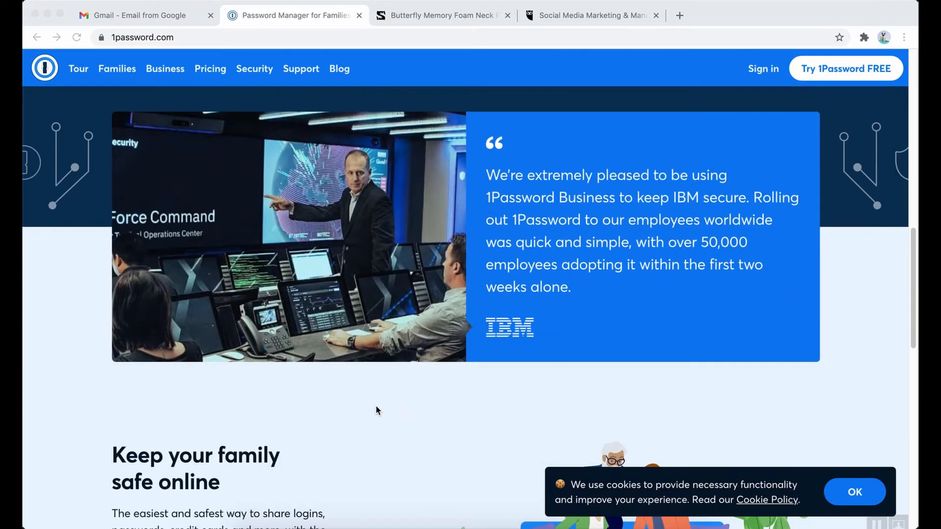
scroll(375, 405, down, 15)
scroll(376, 405, up, 18)
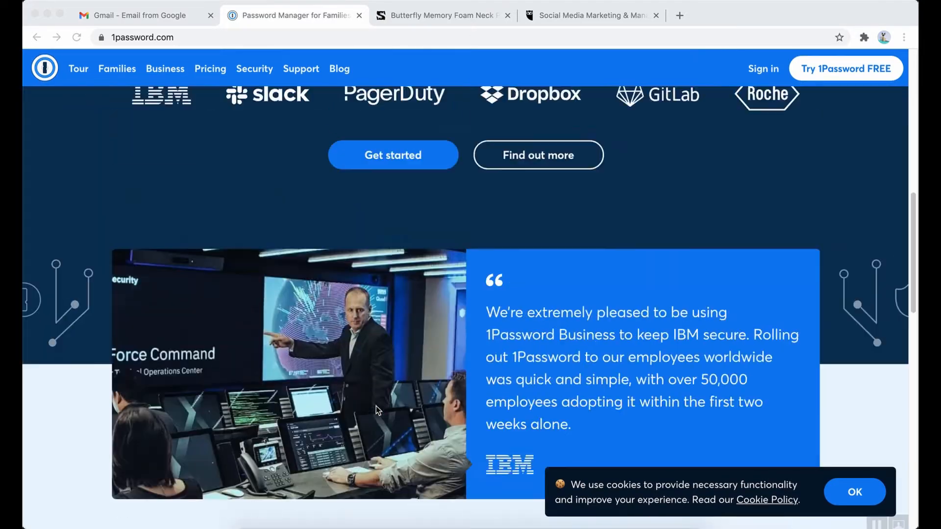
scroll(375, 406, up, 10)
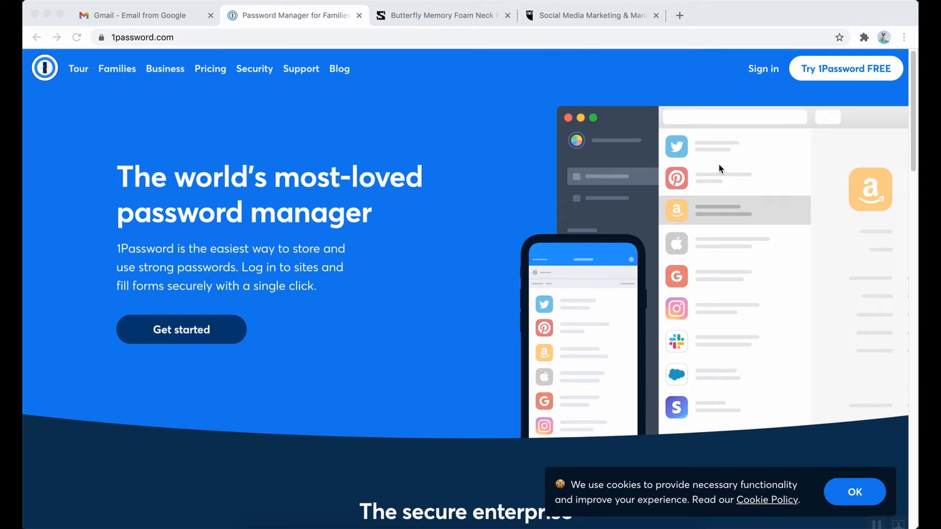
click(843, 108)
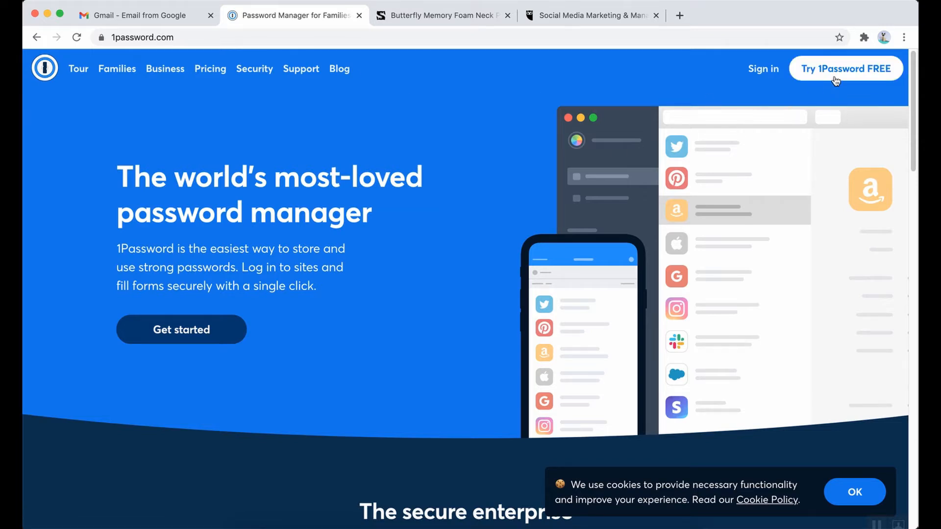
click(840, 69)
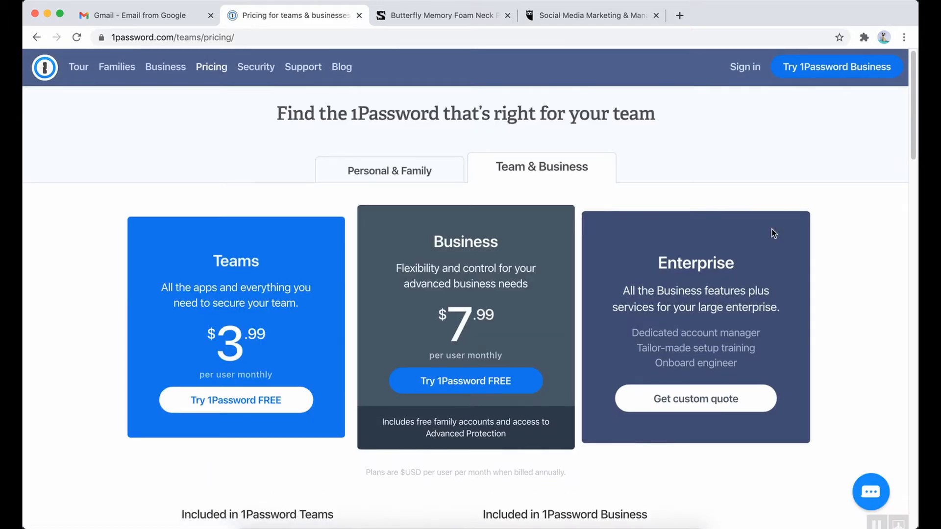
click(390, 175)
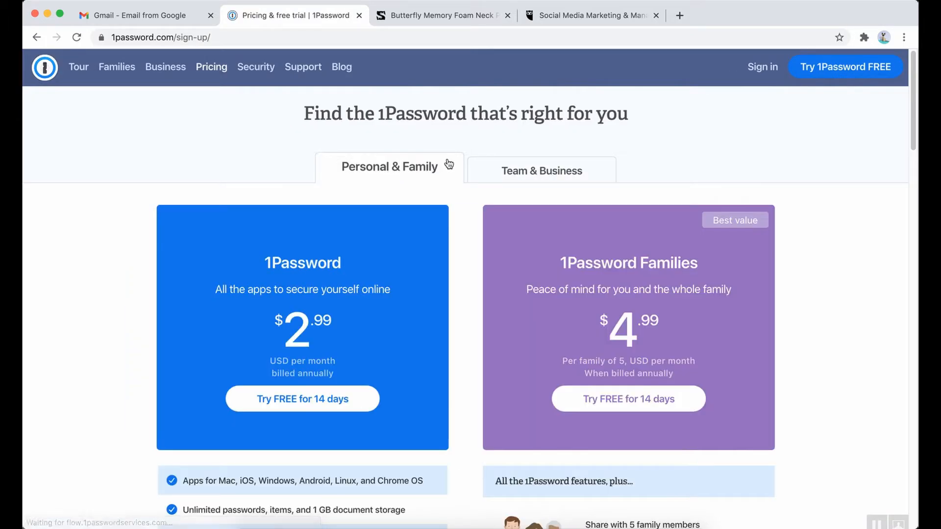
click(529, 167)
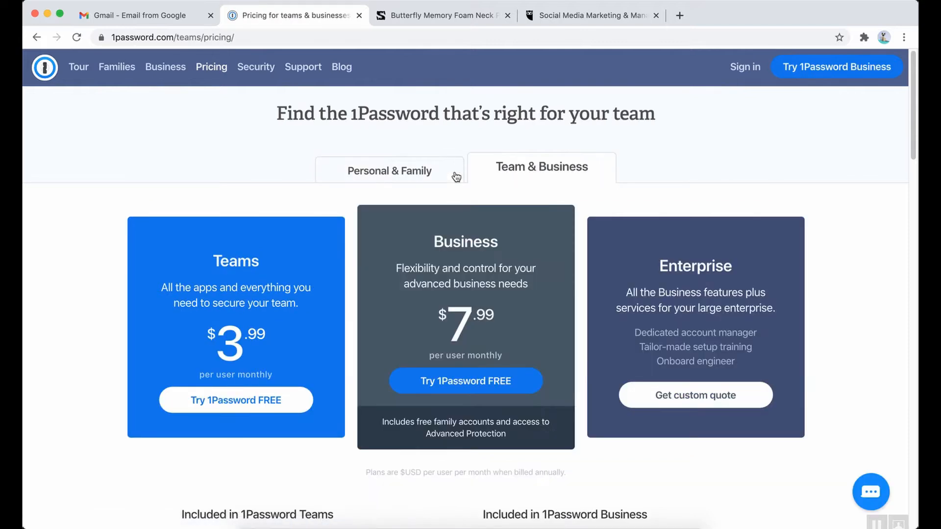
click(414, 172)
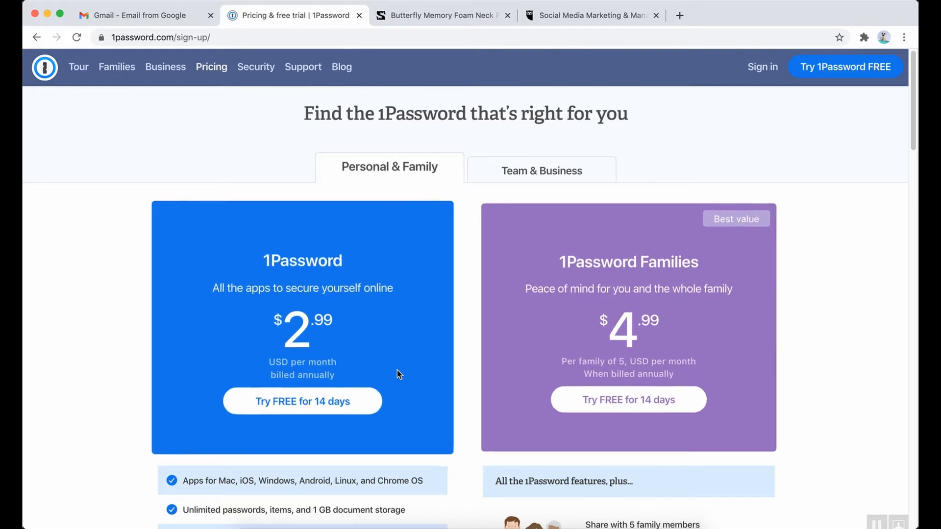
scroll(397, 374, down, 1)
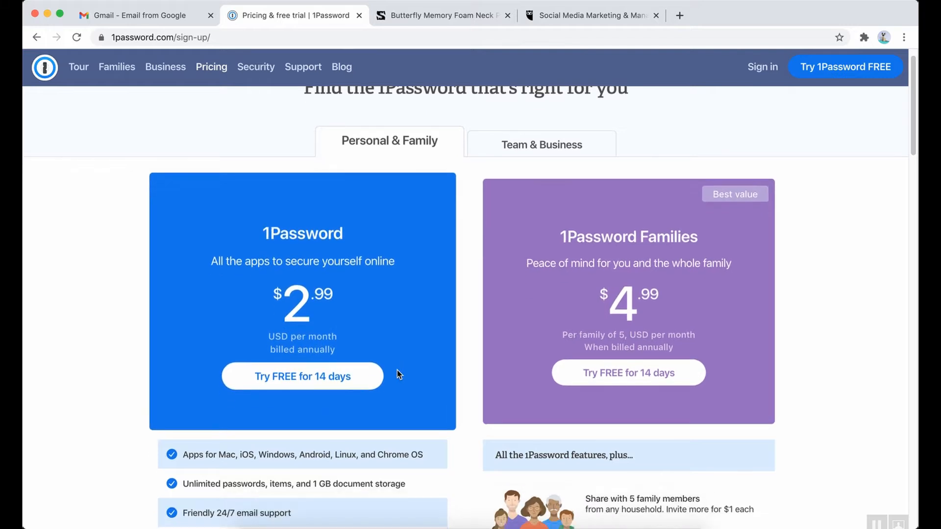
Start the individual plan's 14-day trial, submitting your email address and the emailed 6-digit code.
click(314, 379)
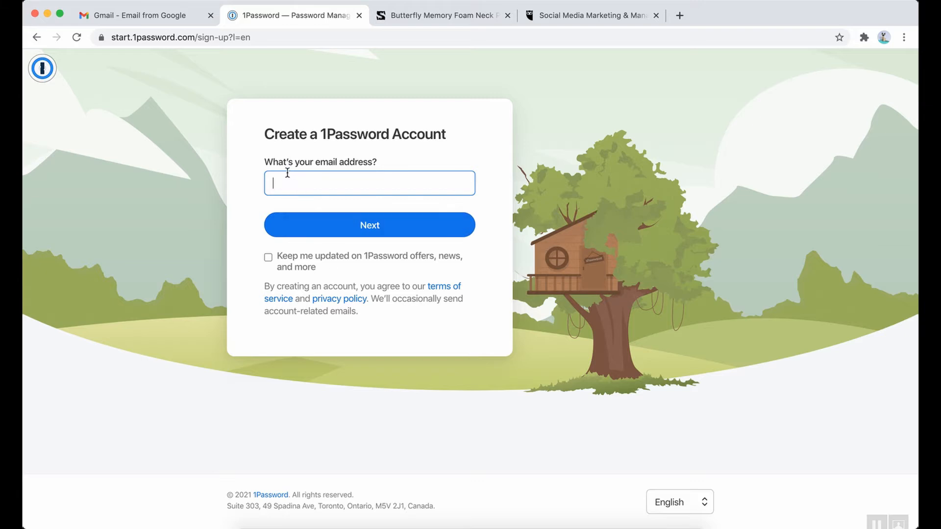
click(345, 237)
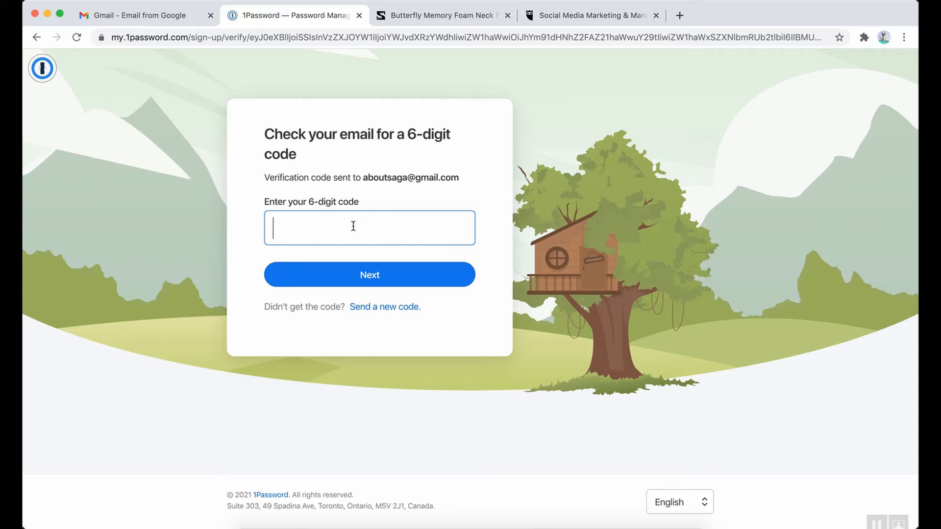
click(385, 281)
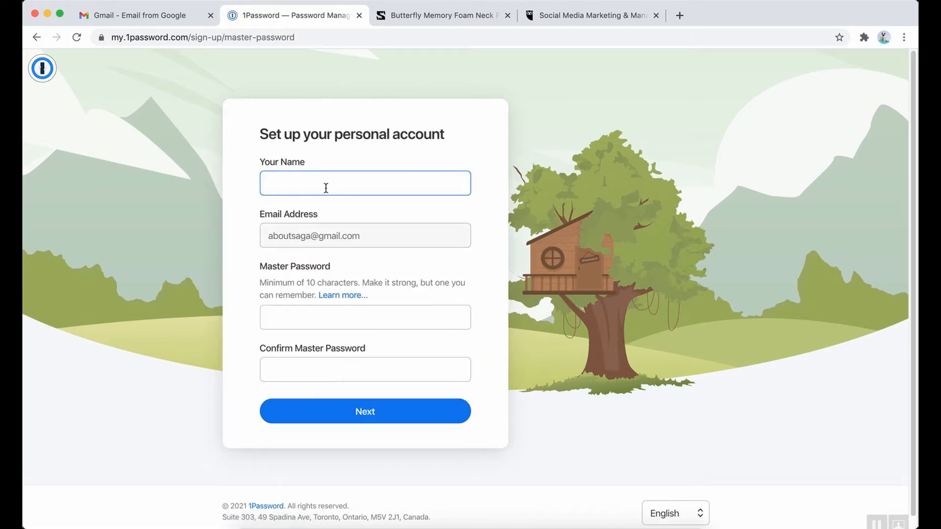
Enter the account holder's first name, type and confirm the master password, and submit.
text(Saga)
click(373, 325)
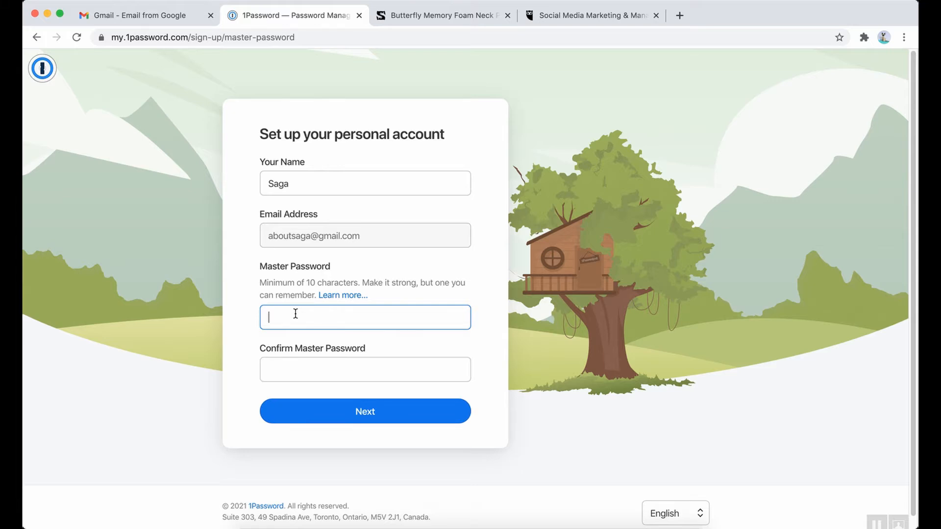
text(•••••••••••••)
click(307, 365)
text(••••)
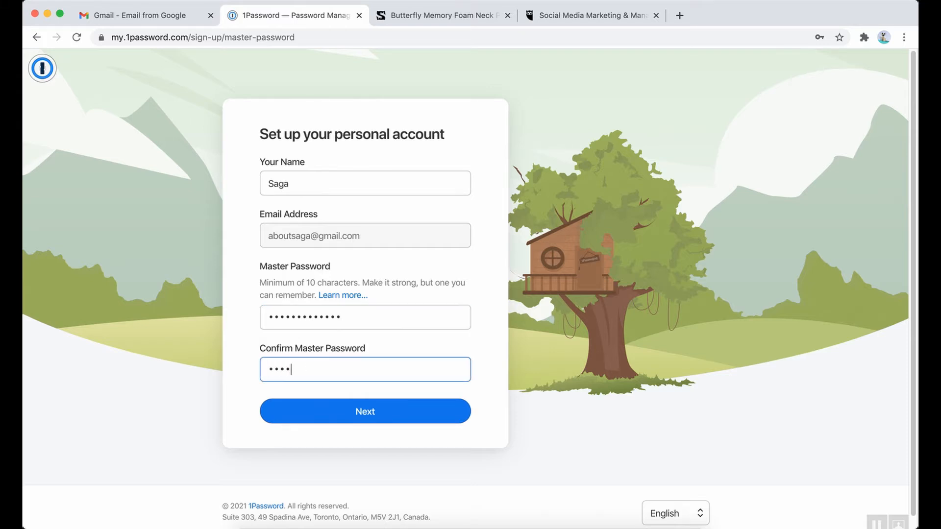
text(•••••••••)
click(363, 415)
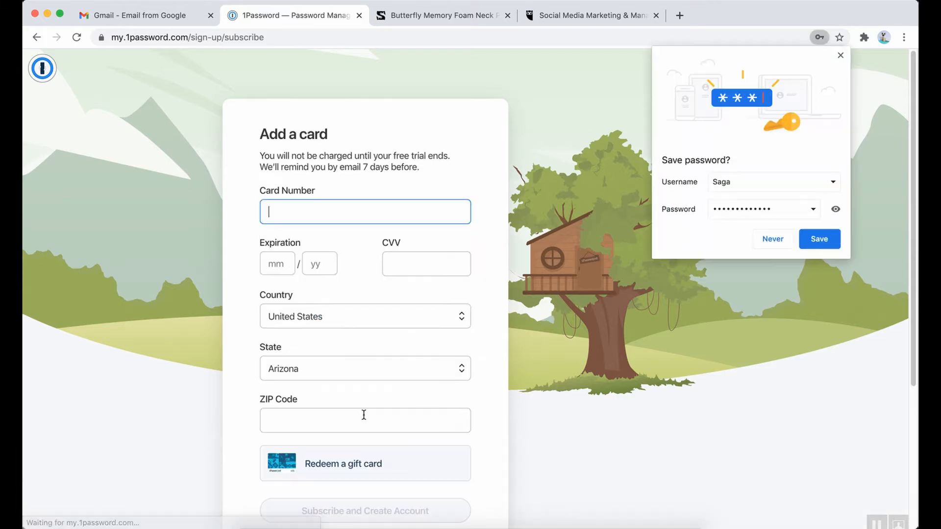
Decline Chrome's password save, then choose Create account and add card later.
click(781, 239)
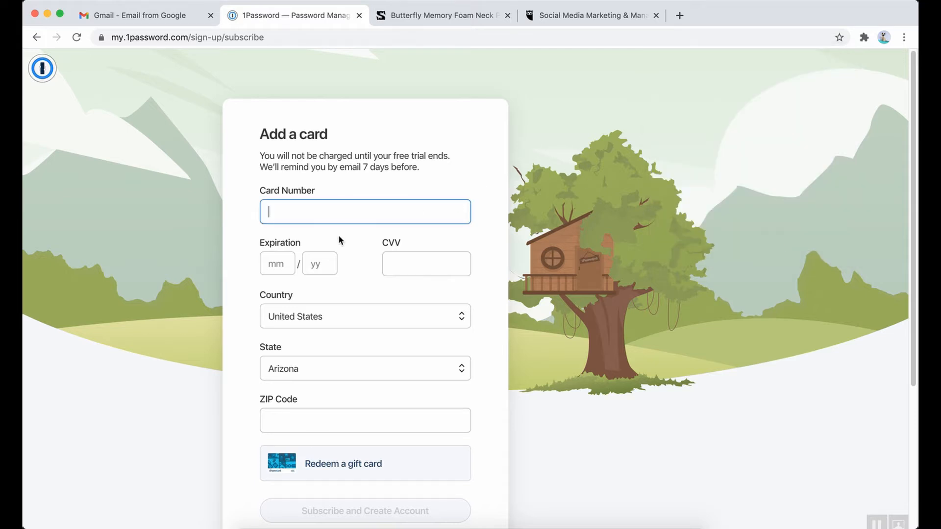
scroll(353, 167, down, 2)
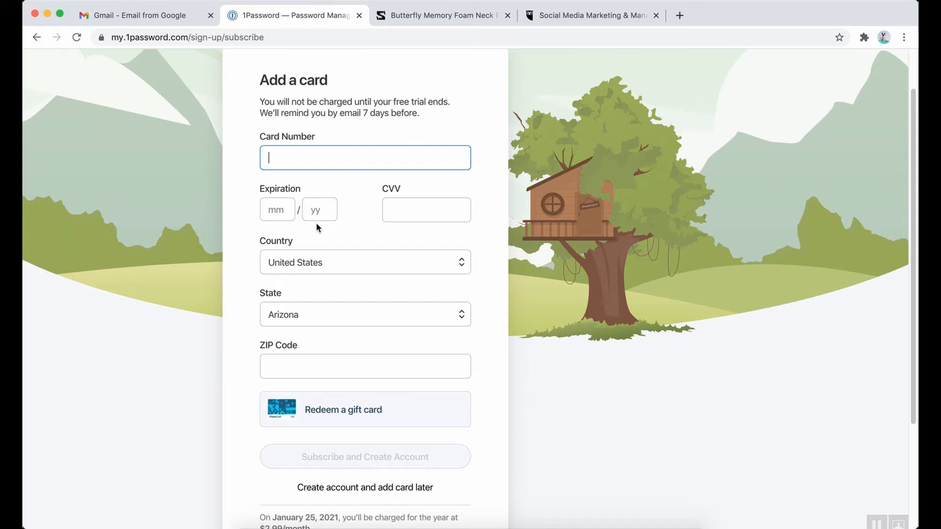
scroll(315, 222, down, 2)
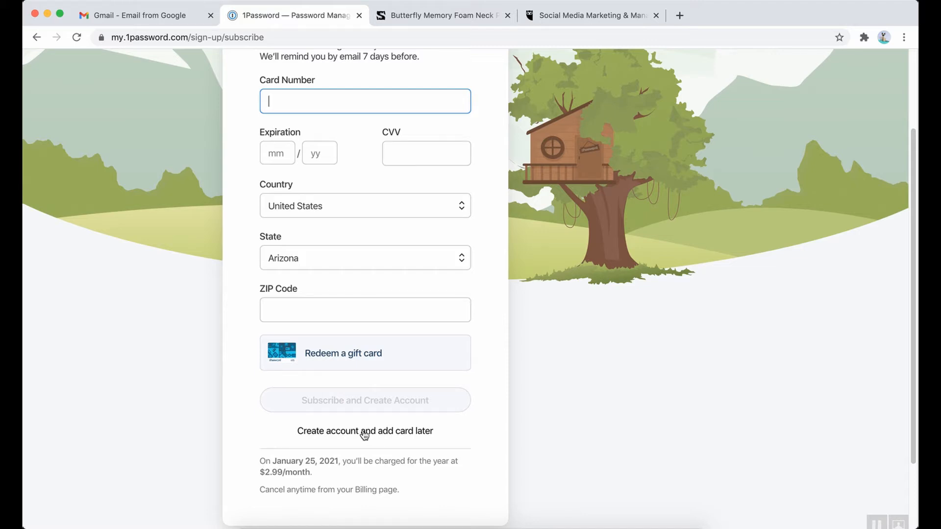
click(364, 431)
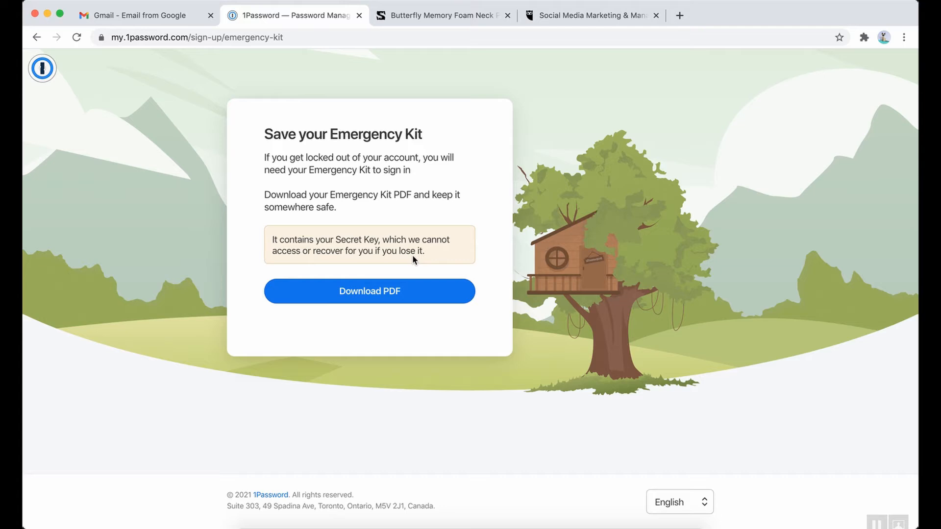
Download the Emergency Kit PDF and dismiss the download notice, cancelling a new-vault form.
click(419, 292)
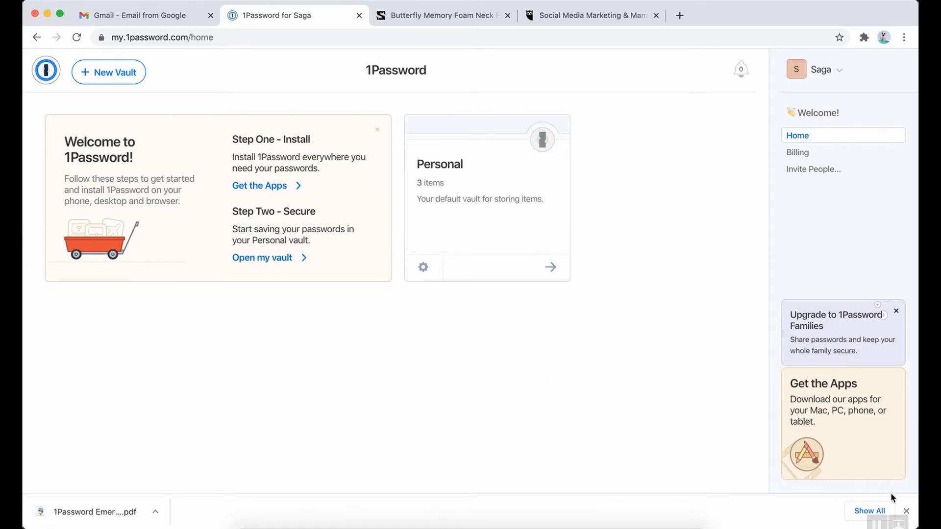
click(905, 511)
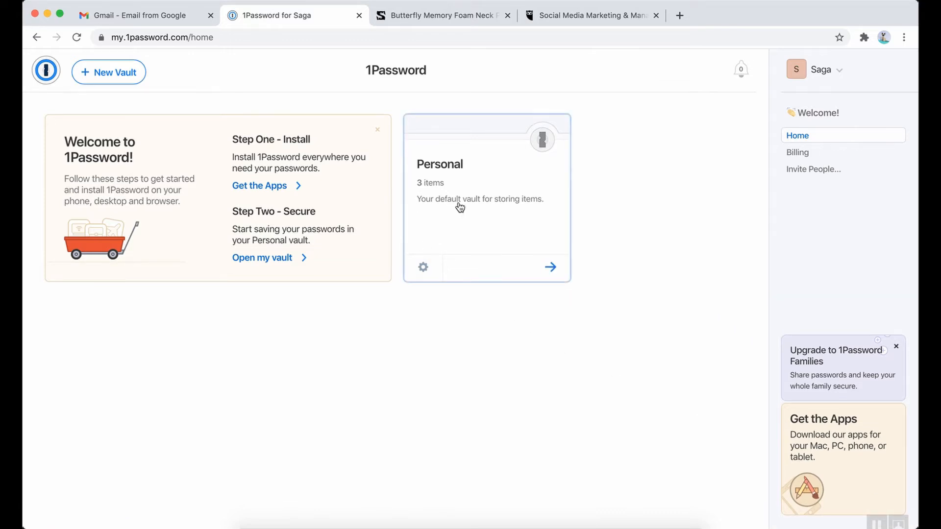
click(96, 74)
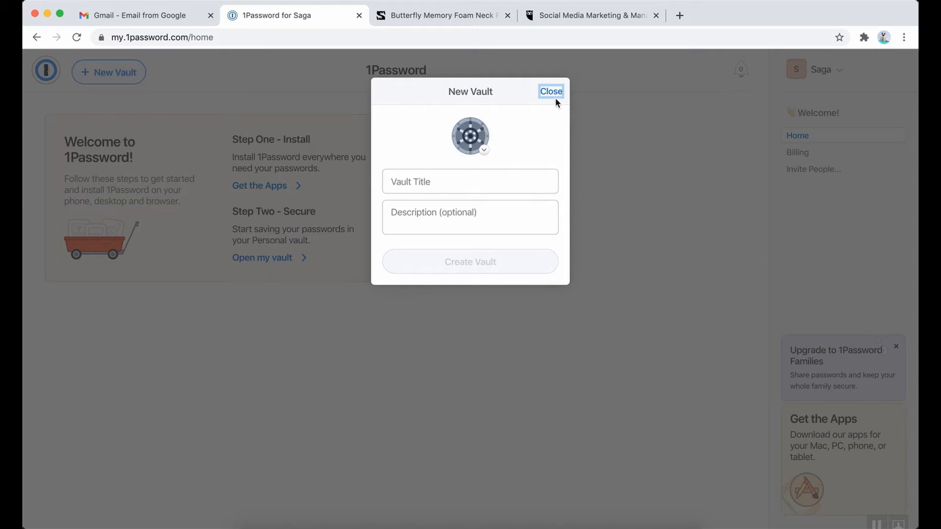
click(551, 93)
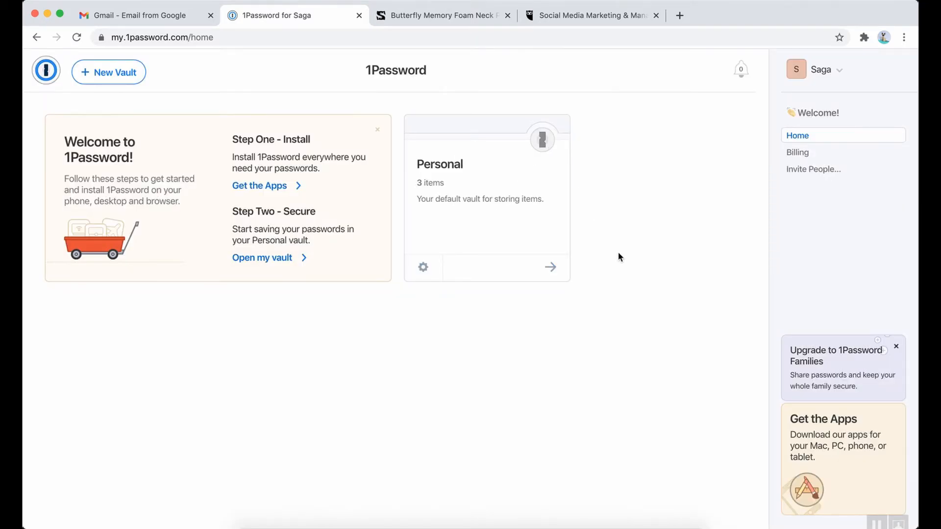
Browse the Personal vault's login, identity and Welcome note items, then go back home.
click(489, 193)
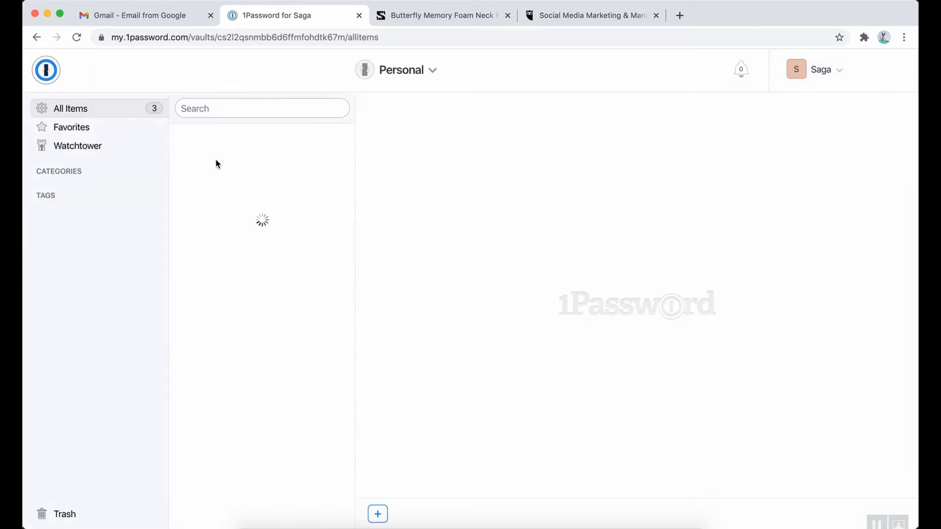
click(263, 185)
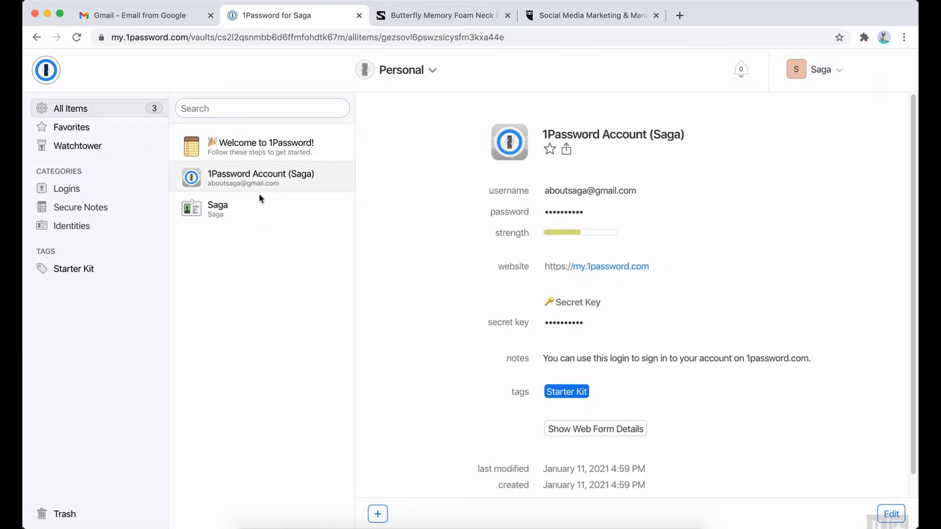
click(255, 208)
click(260, 179)
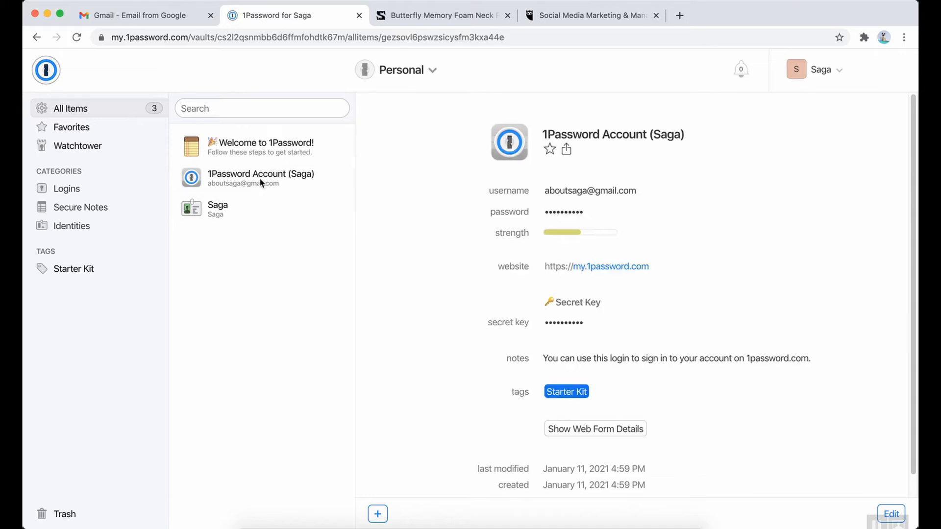
click(263, 143)
click(46, 69)
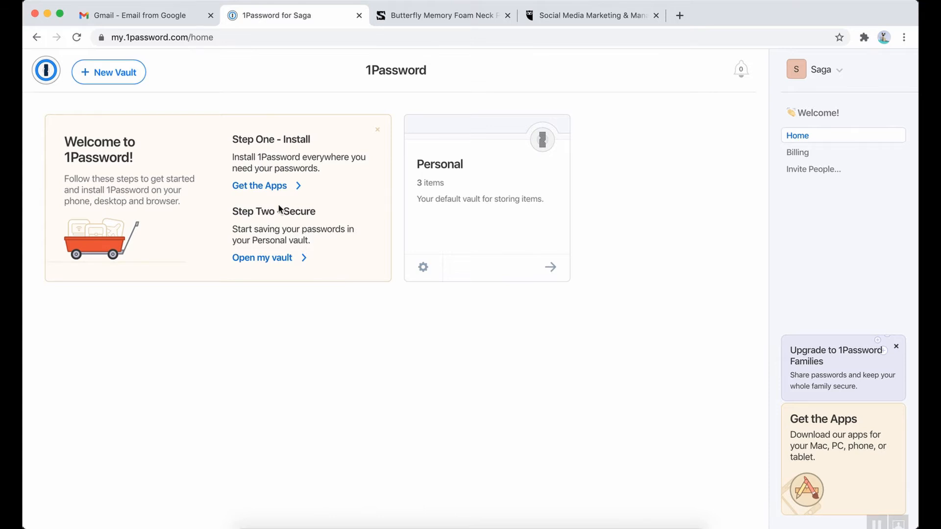
From Get the Apps, open the 1Password X extension's Chrome Web Store listing.
click(276, 187)
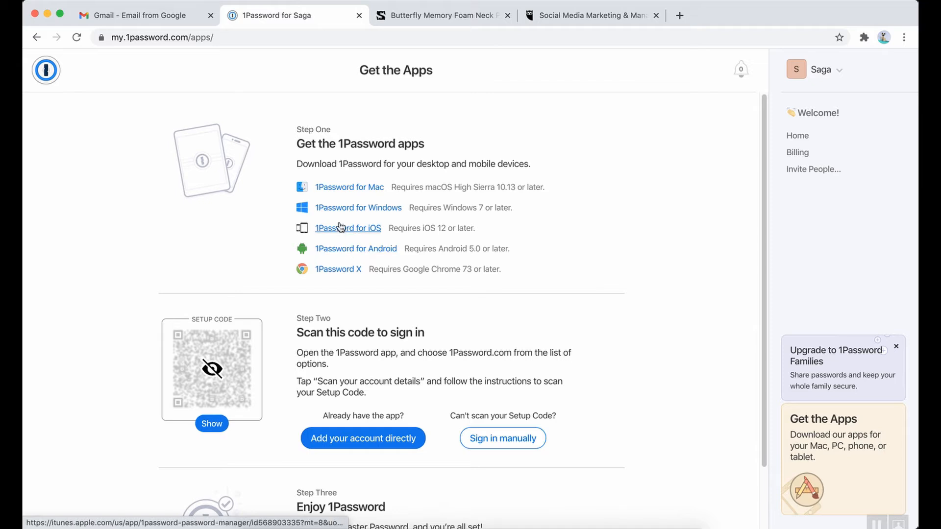
click(339, 269)
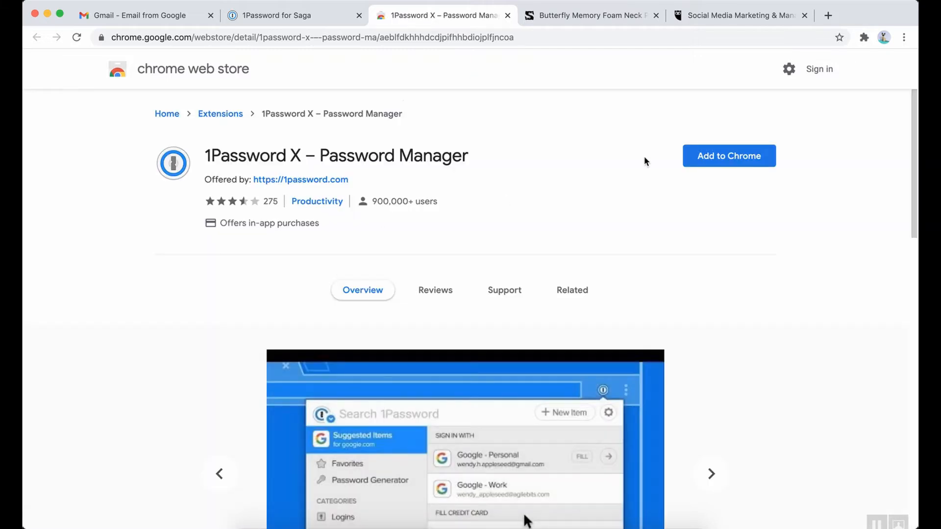
Add 1Password X to Chrome and sign it into your account with the master password.
click(740, 156)
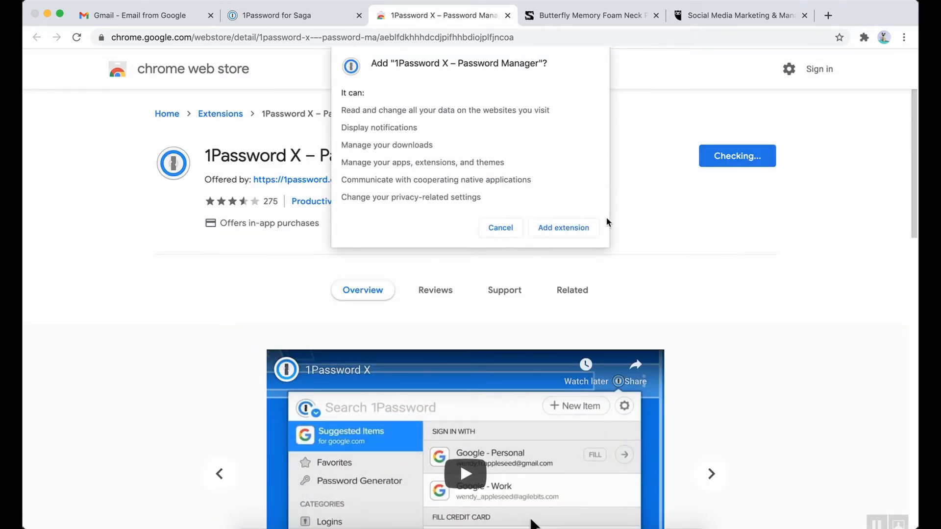
click(569, 234)
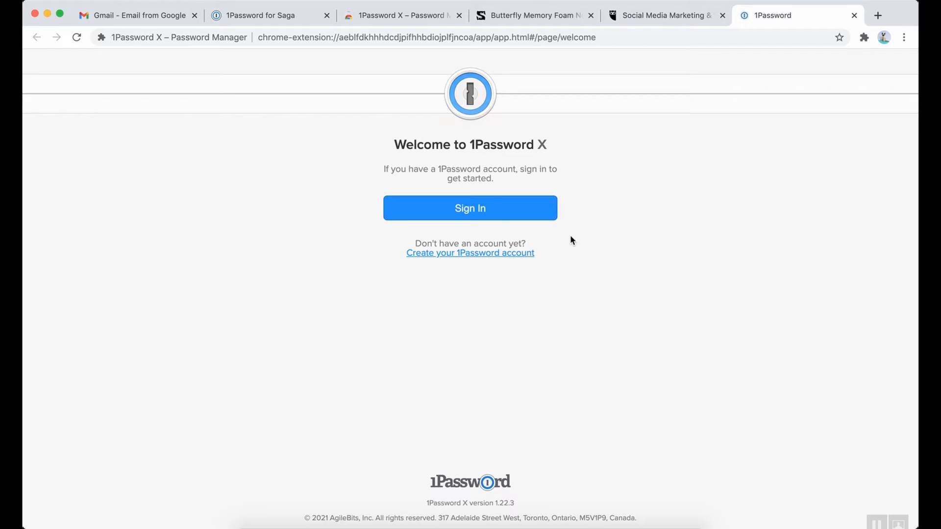
click(478, 205)
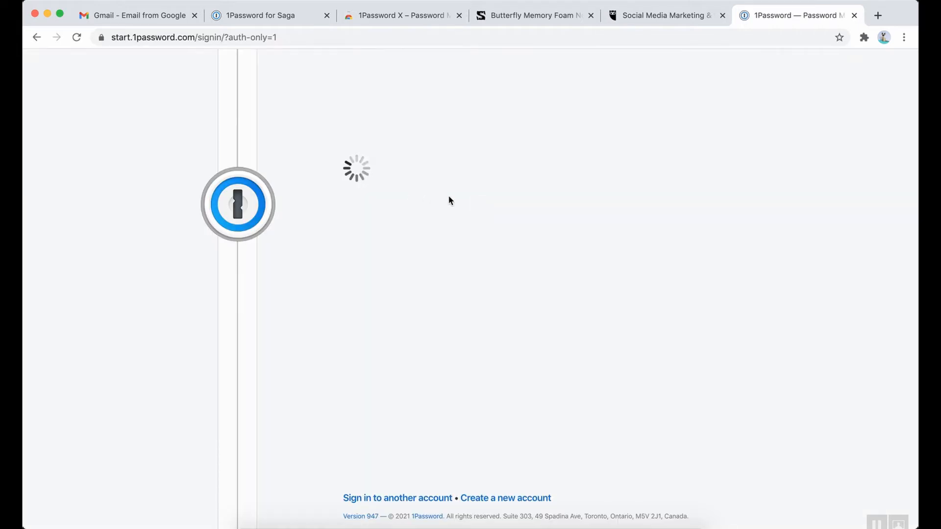
click(441, 218)
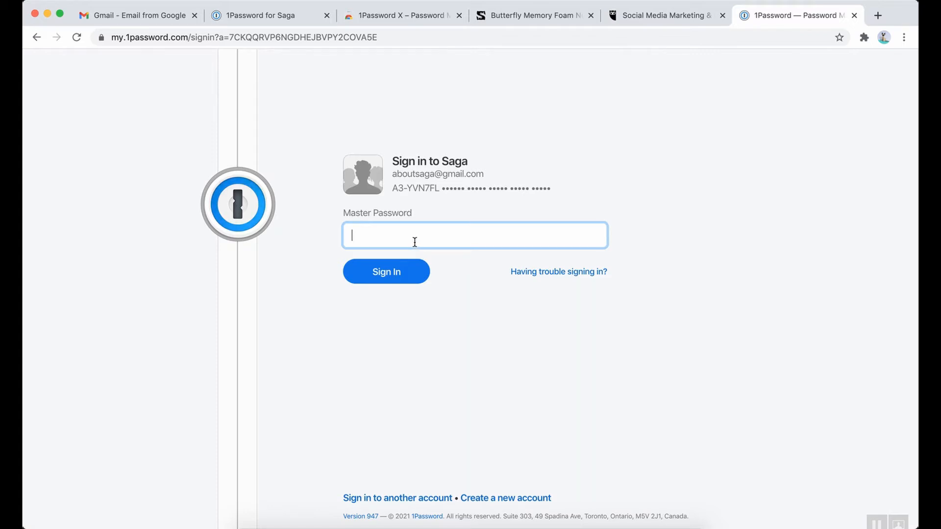
text(••••••)
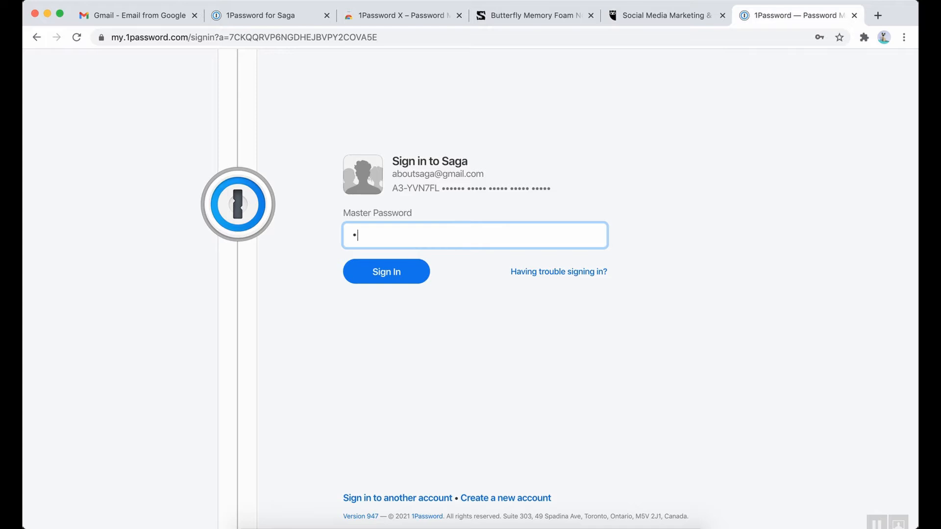
text(•••••••)
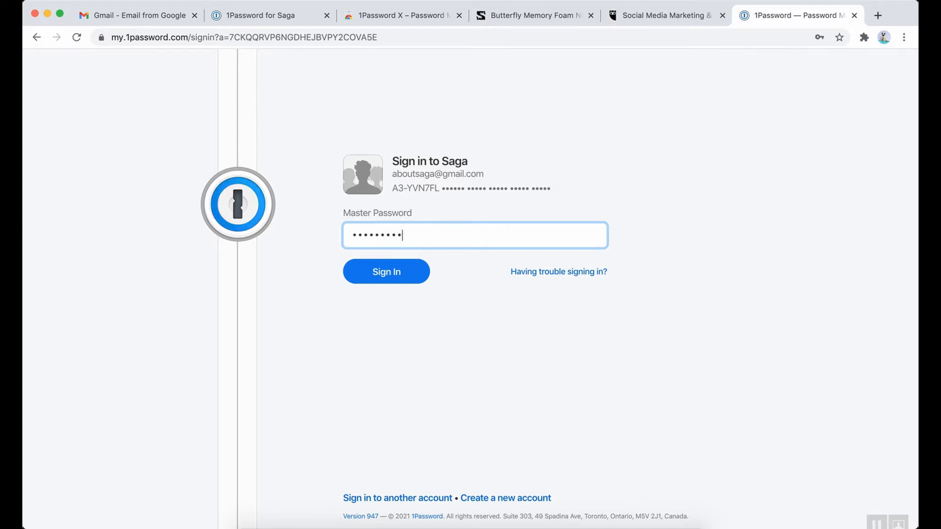
click(418, 276)
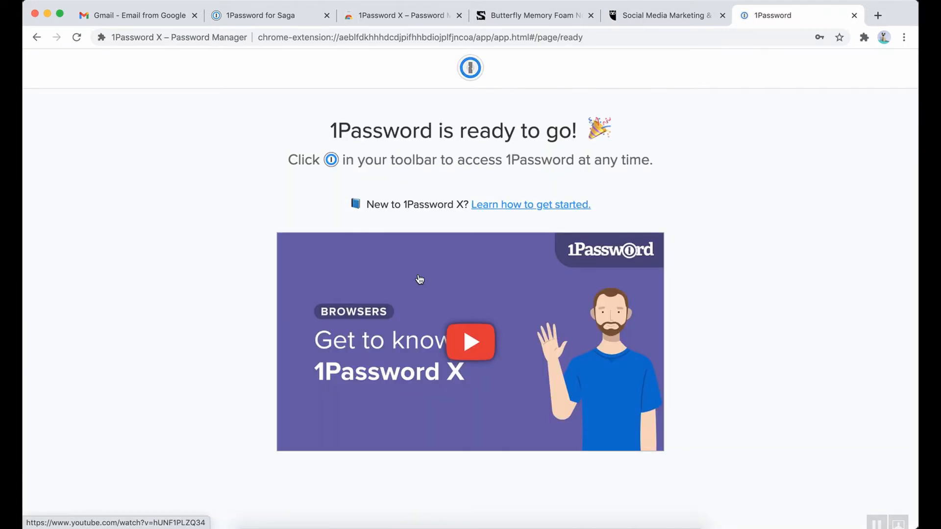
Pin 1Password X to the toolbar, check its panel, and return to the account tab.
click(866, 44)
click(836, 127)
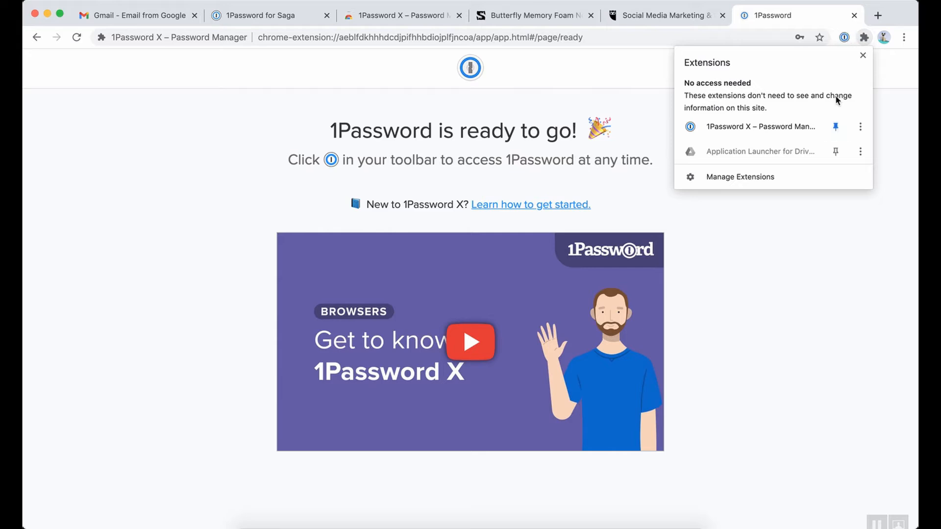
click(844, 37)
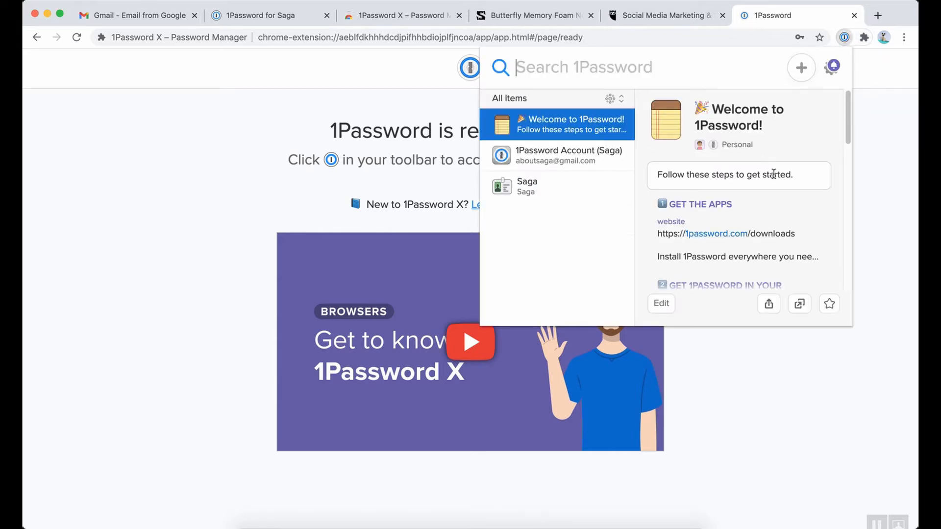
scroll(773, 173, down, 3)
click(786, 398)
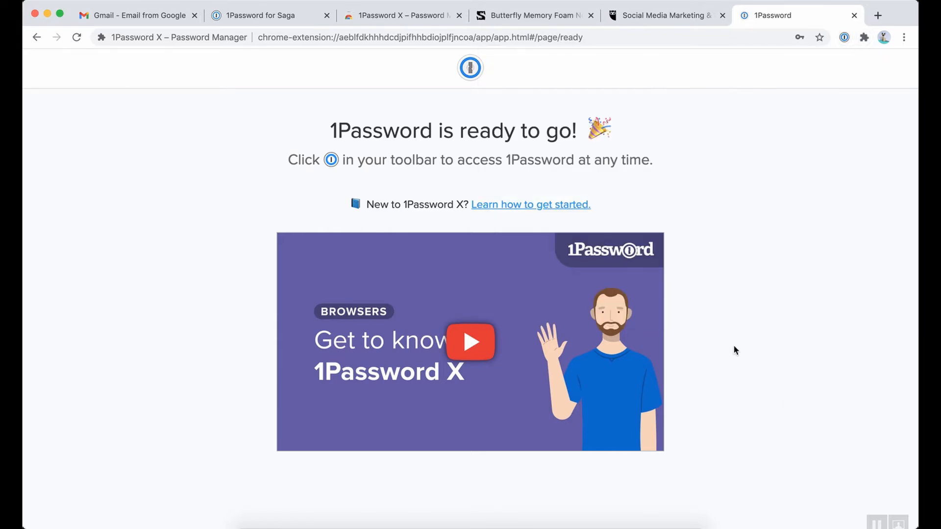
click(269, 19)
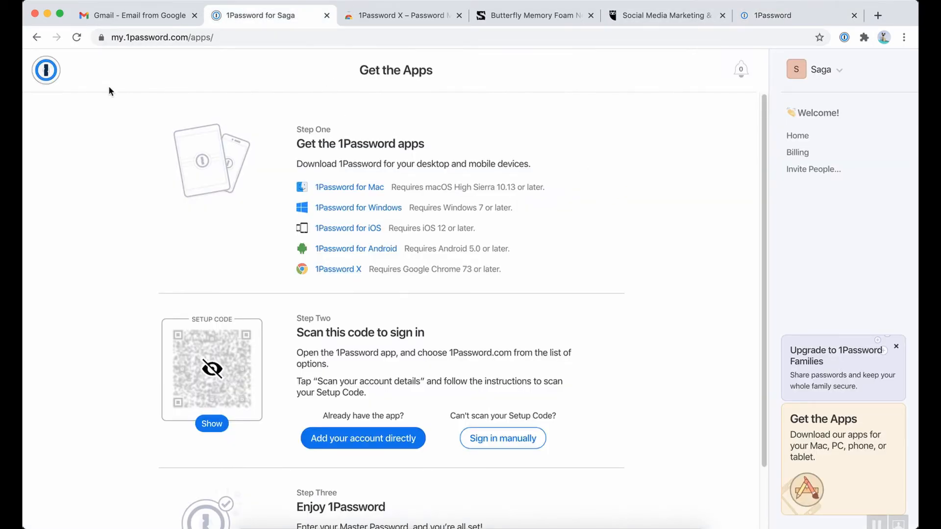
From the home page, create a vault titled 'Business'.
click(47, 70)
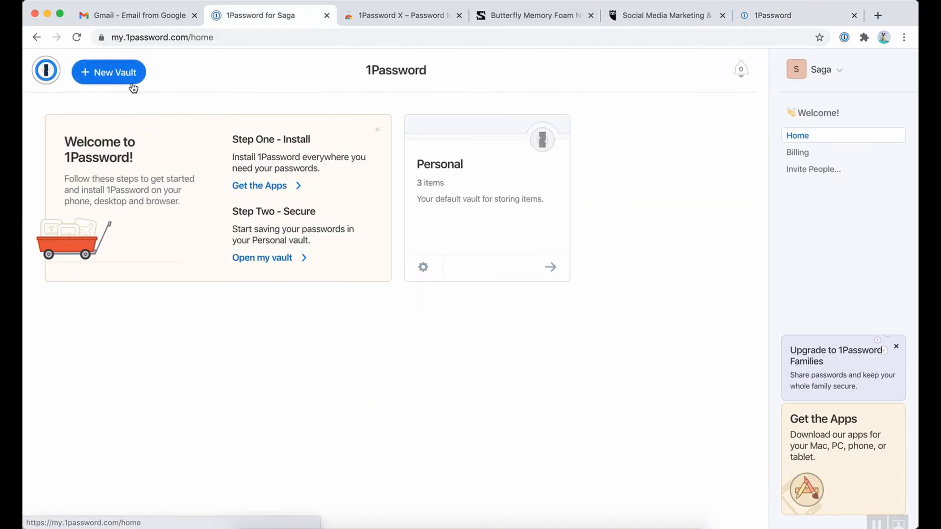
click(104, 76)
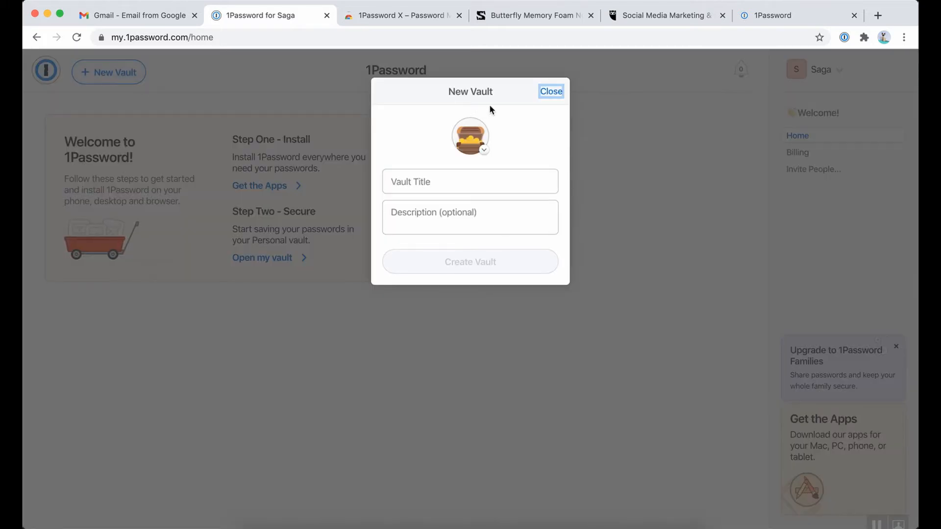
click(552, 93)
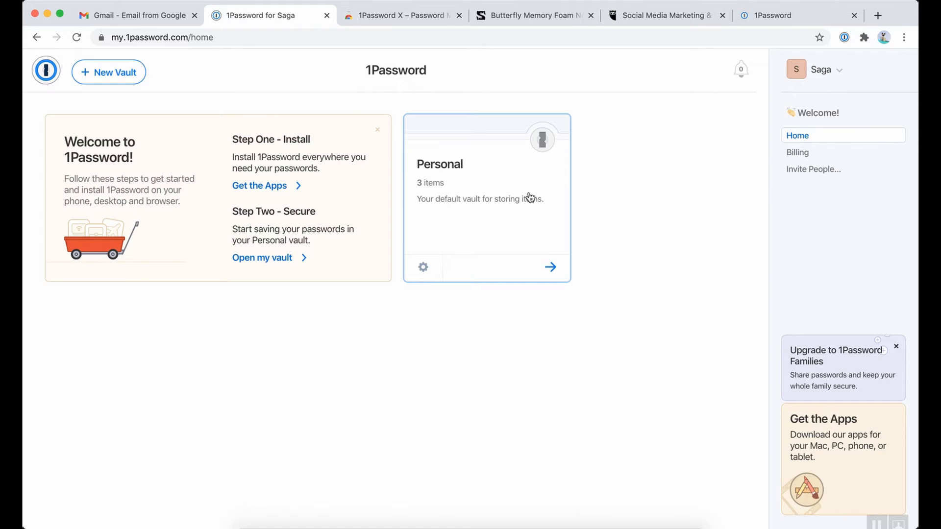
click(118, 72)
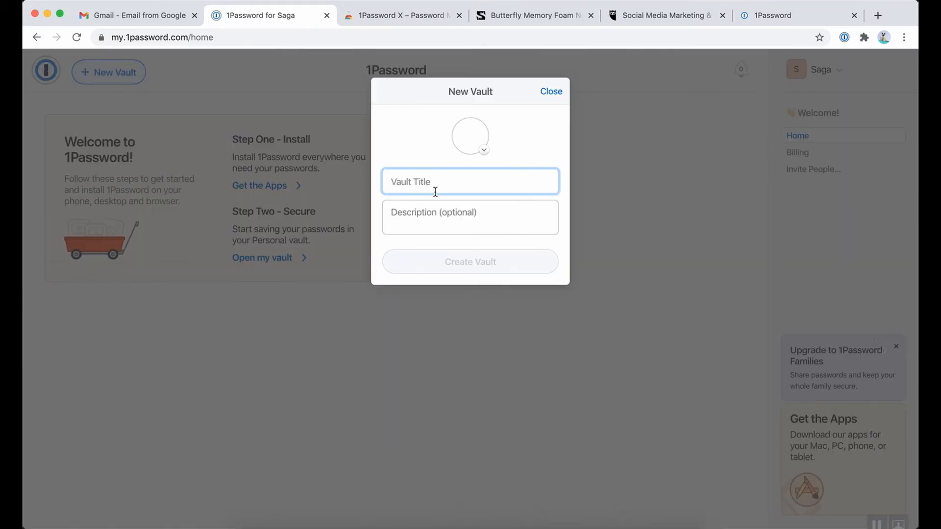
text(Business)
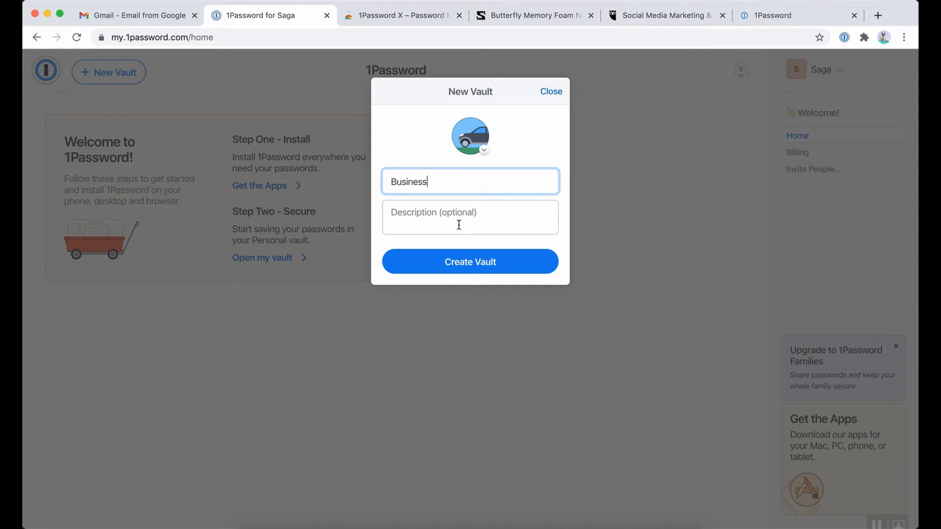
click(470, 272)
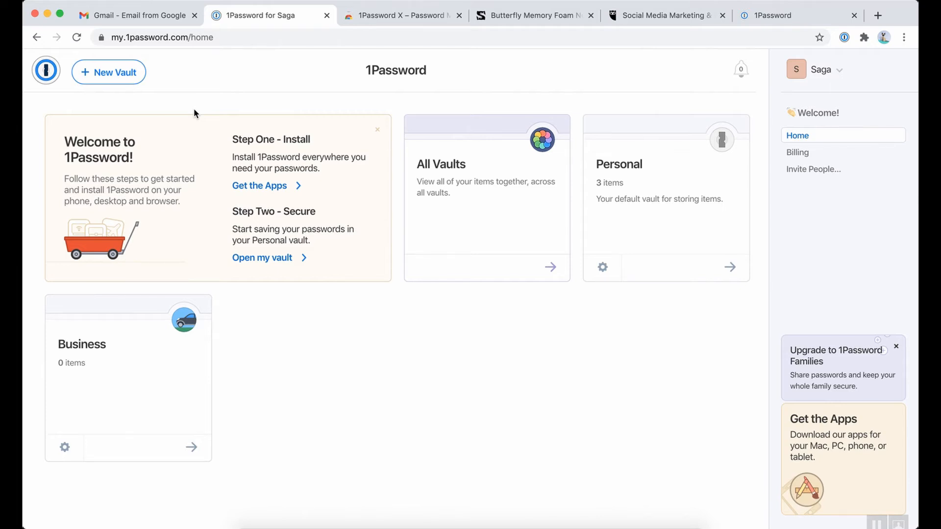
Bring up the note with the identity and card details and move it to the lower right.
click(850, 36)
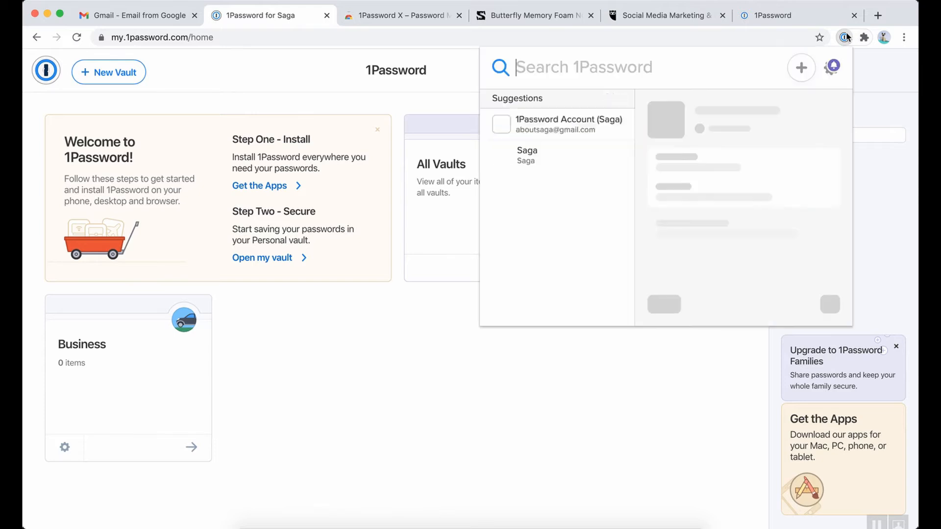
click(679, 360)
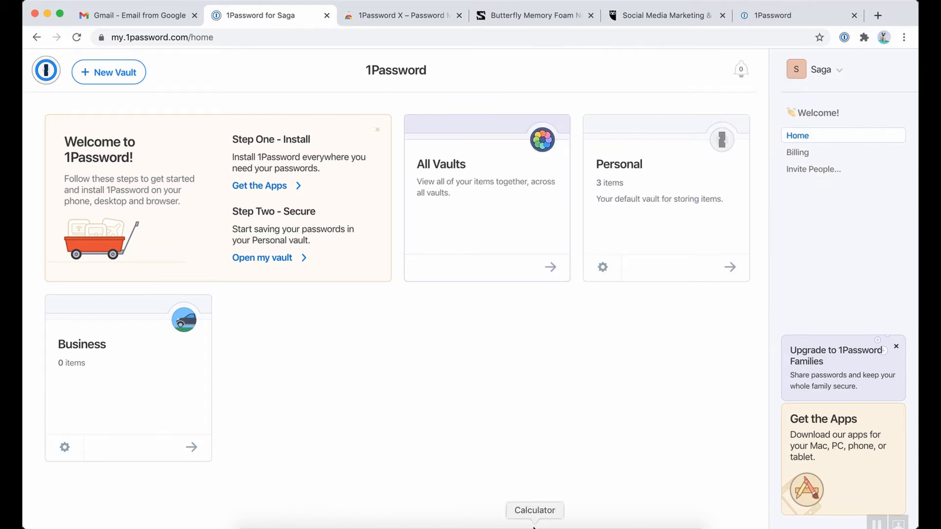
click(513, 523)
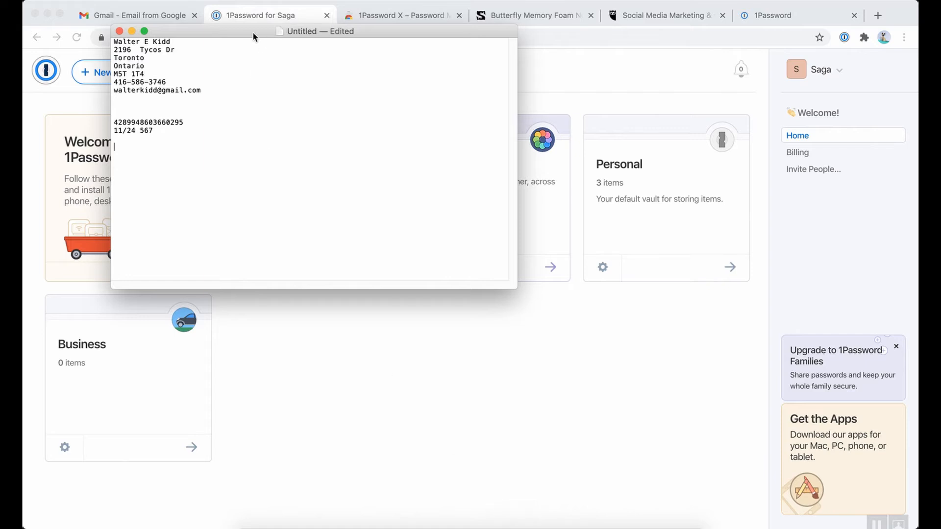
drag(251, 32, 498, 210)
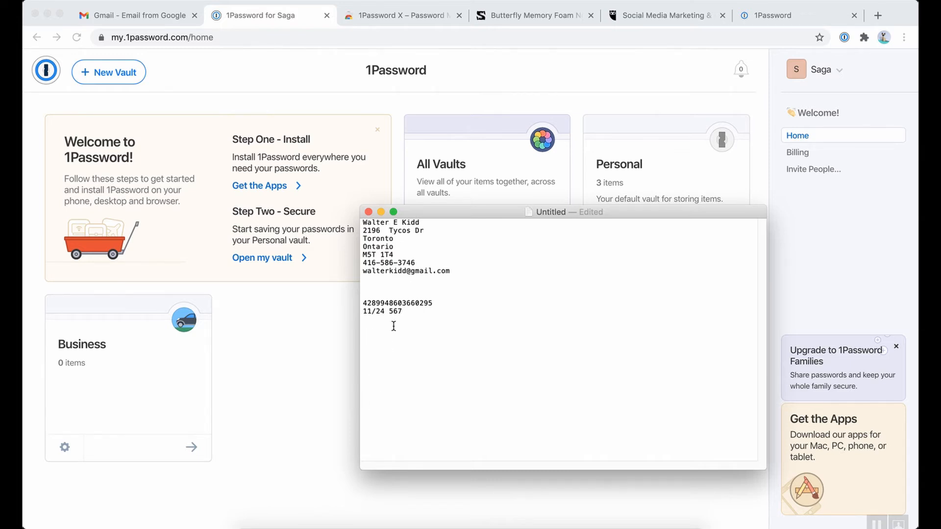
Return to Chrome and open the 1Password X quick-access panel over the dashboard.
click(404, 313)
click(338, 356)
click(844, 38)
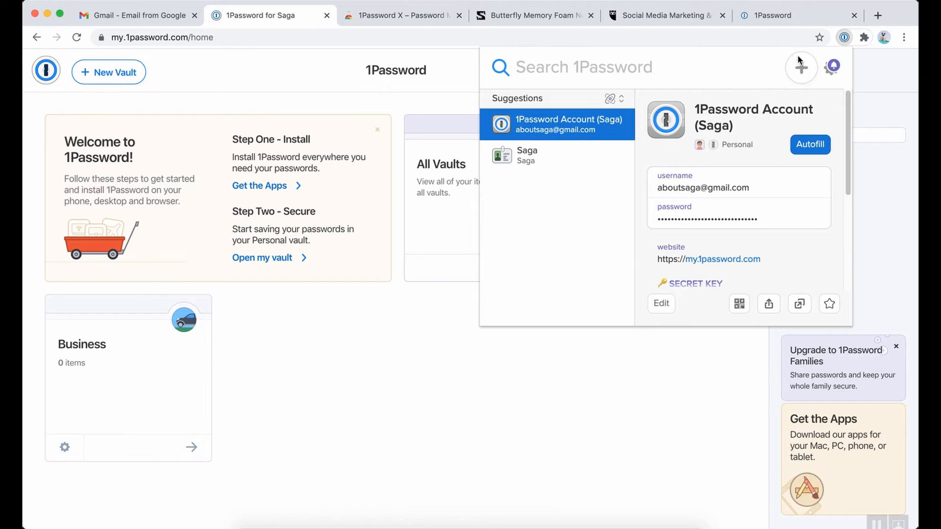
Open the panel's new-item list and scroll through types from Login to Wireless Router.
click(801, 68)
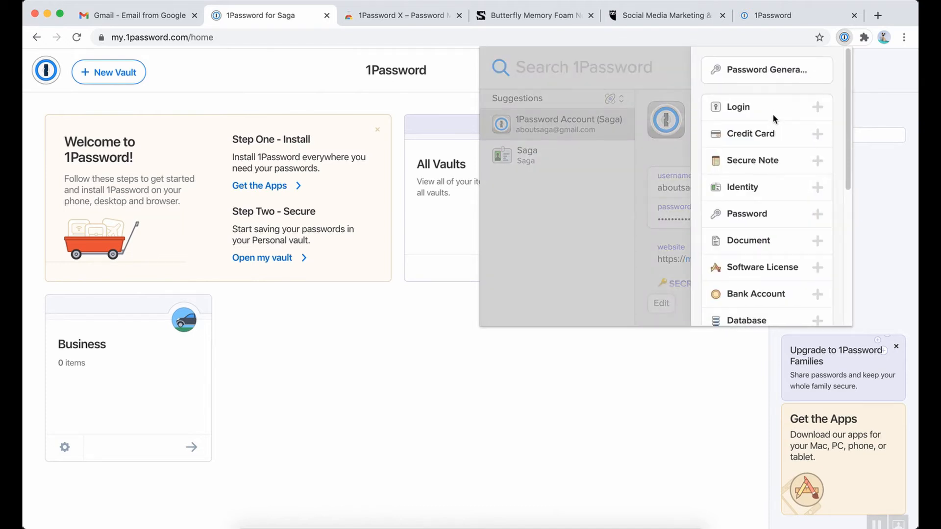
scroll(772, 114, down, 8)
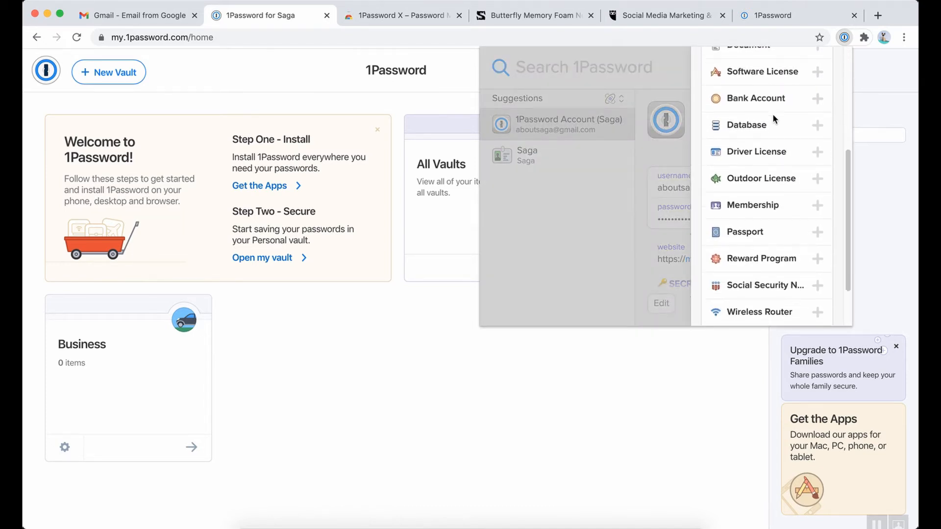
scroll(755, 120, up, 8)
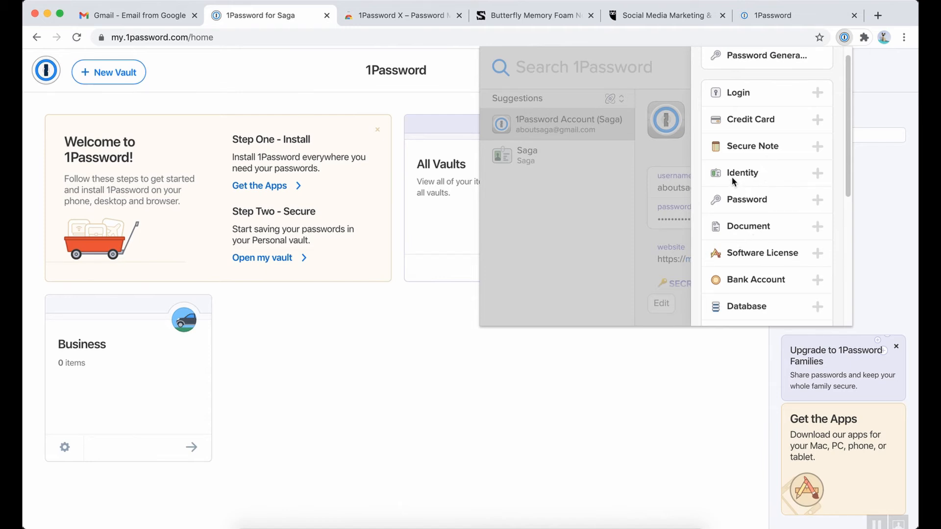
Start a new Identity item and place the contact-details notes beside its form.
click(817, 174)
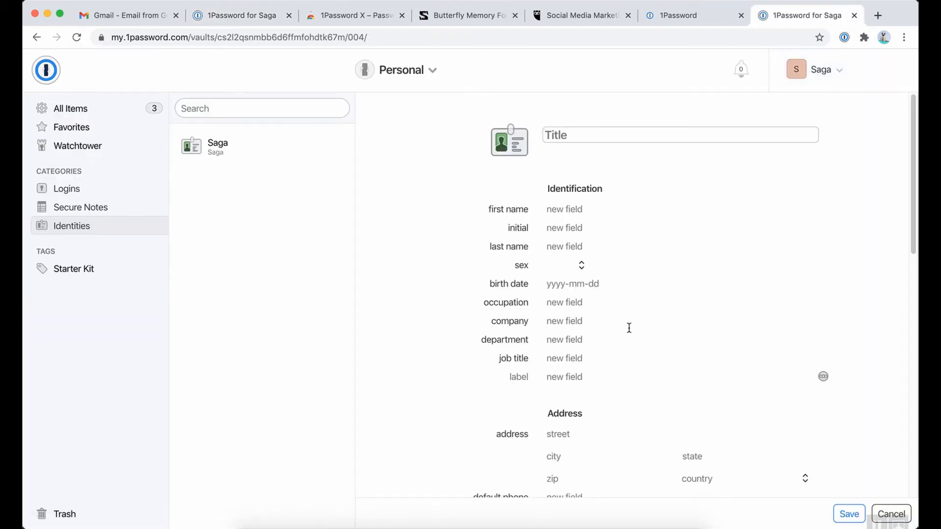
click(512, 522)
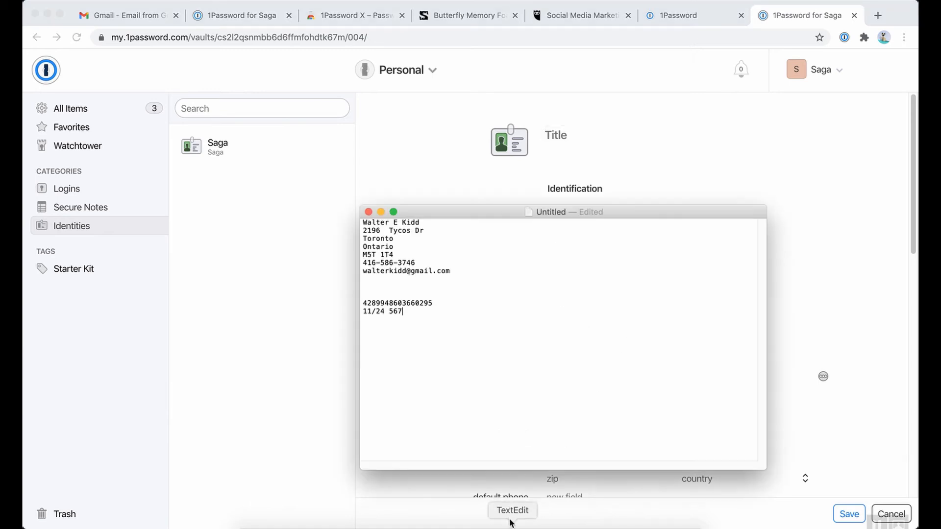
drag(431, 216, 222, 237)
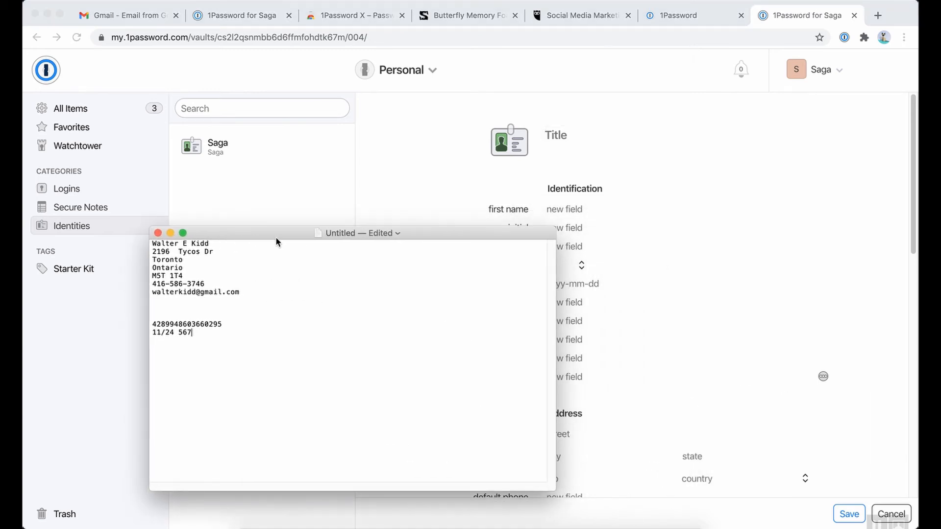
drag(554, 227, 430, 237)
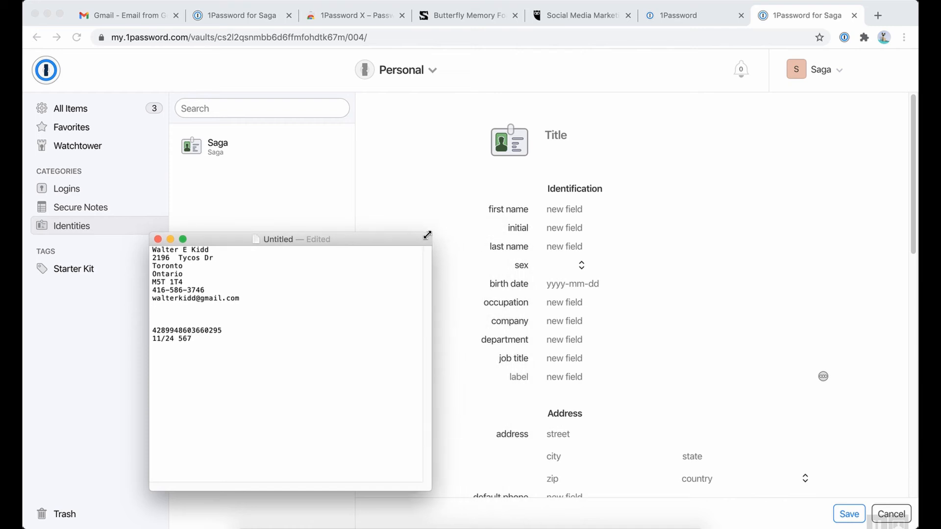
click(555, 215)
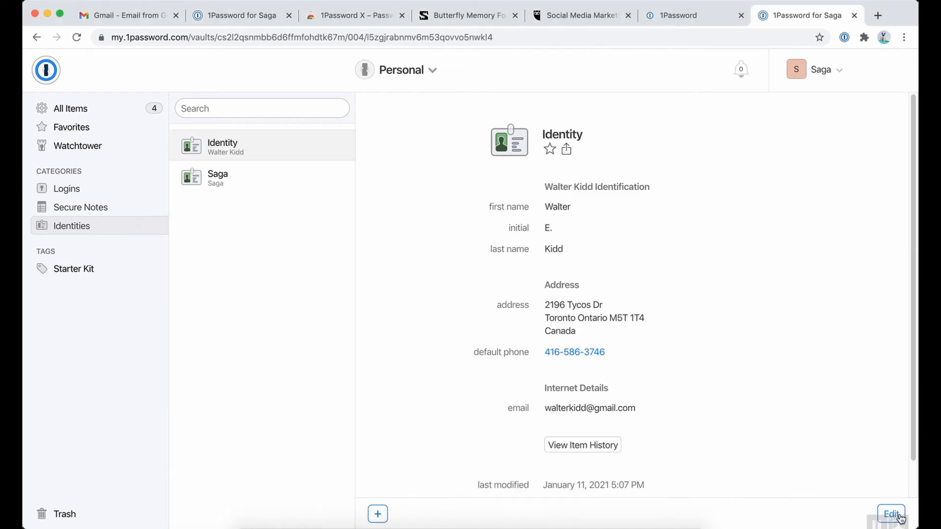
Prefix the identity's title with the contact's full name, save it, and return to the vault.
click(898, 517)
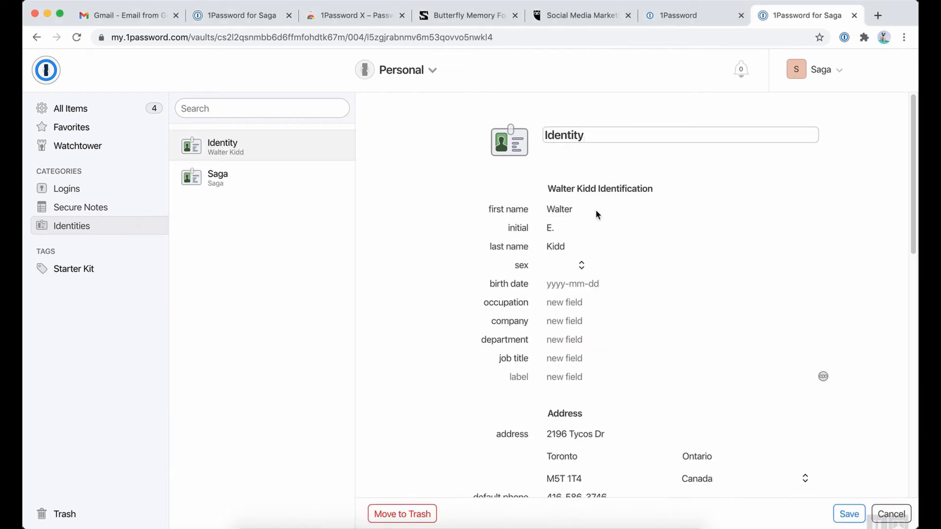
click(547, 128)
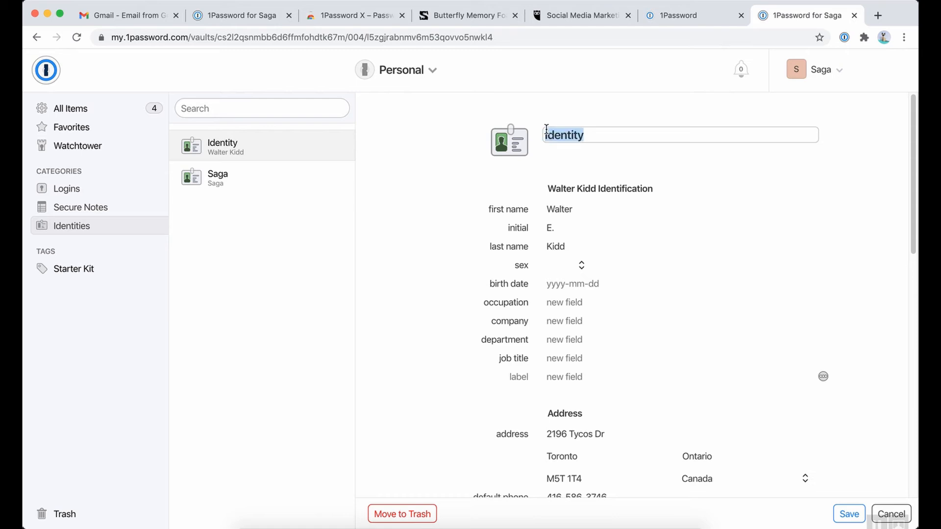
key(Left)
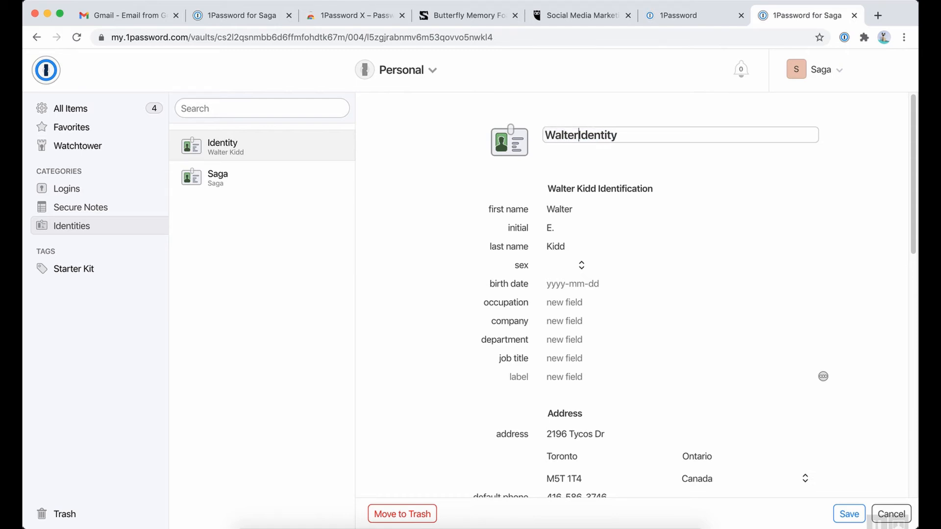
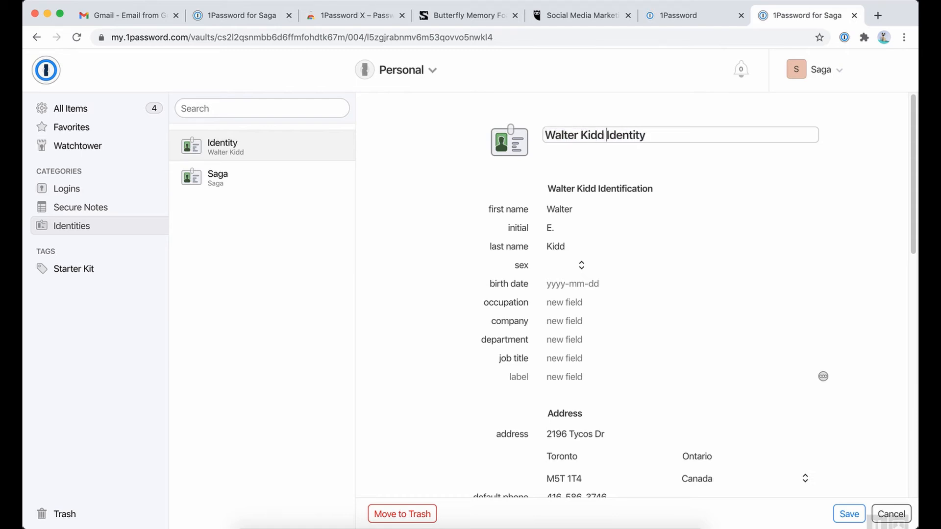
click(849, 514)
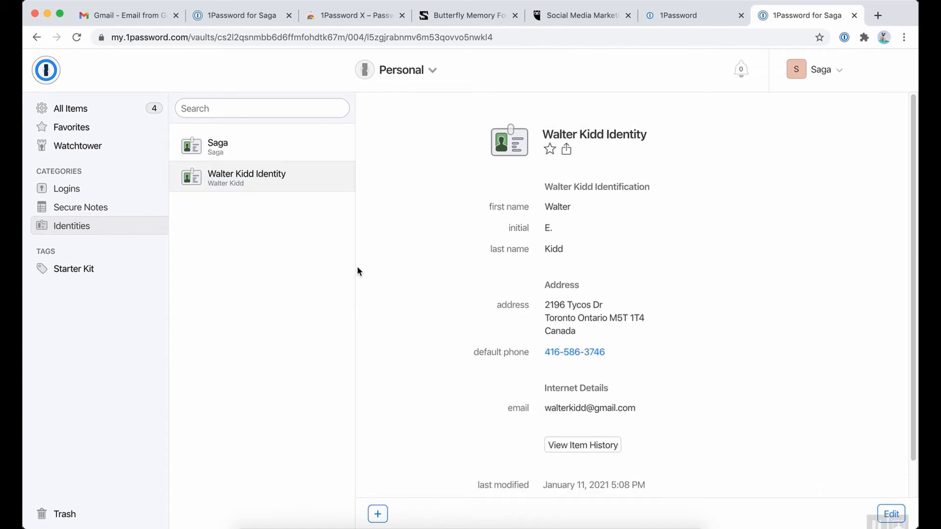
click(246, 175)
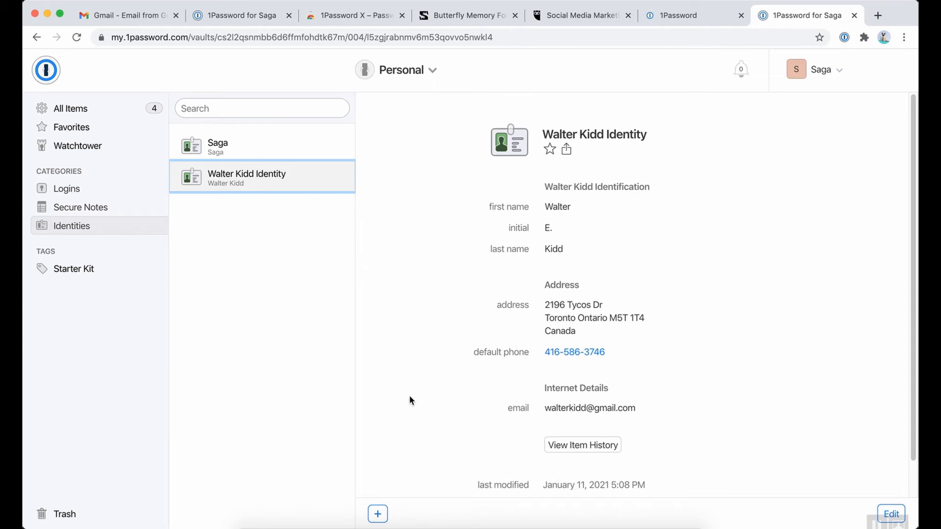
click(520, 523)
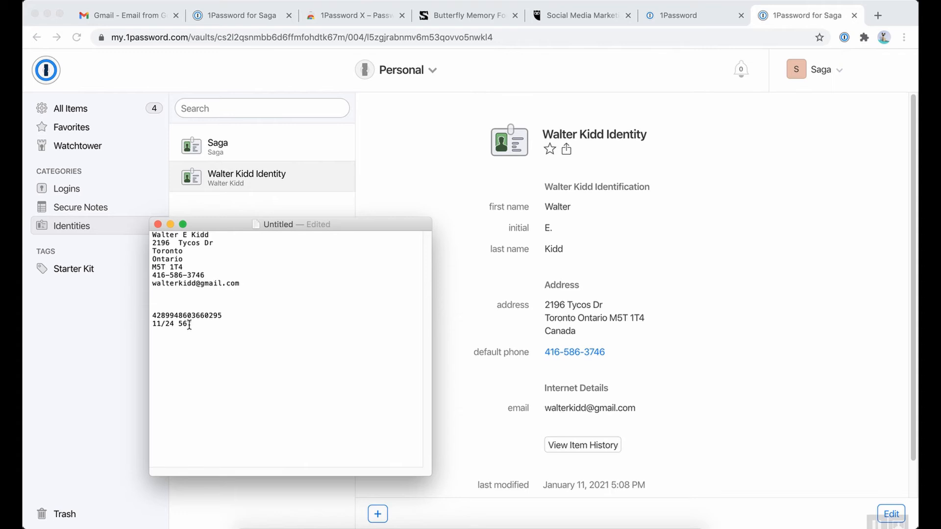
click(250, 192)
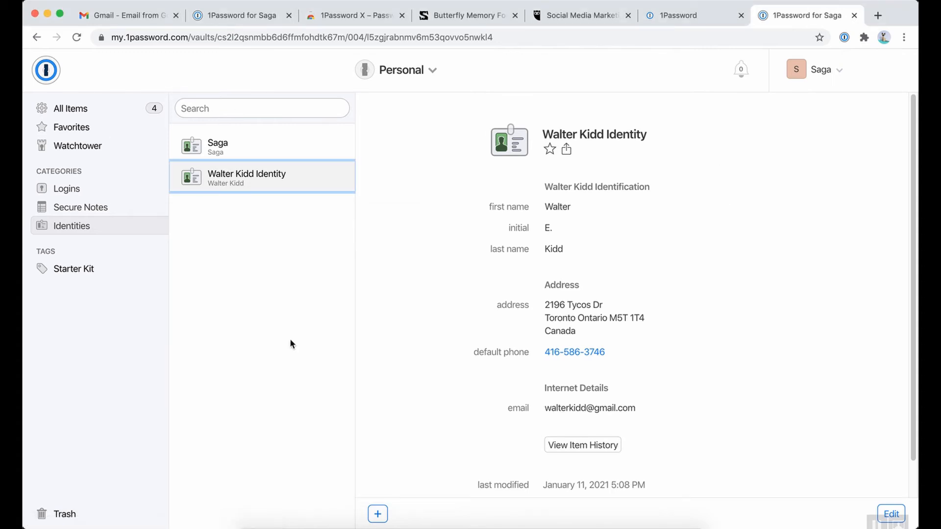
Create a Visa credit card item with cardholder, number, verification code and 2023/11 expiry.
click(378, 513)
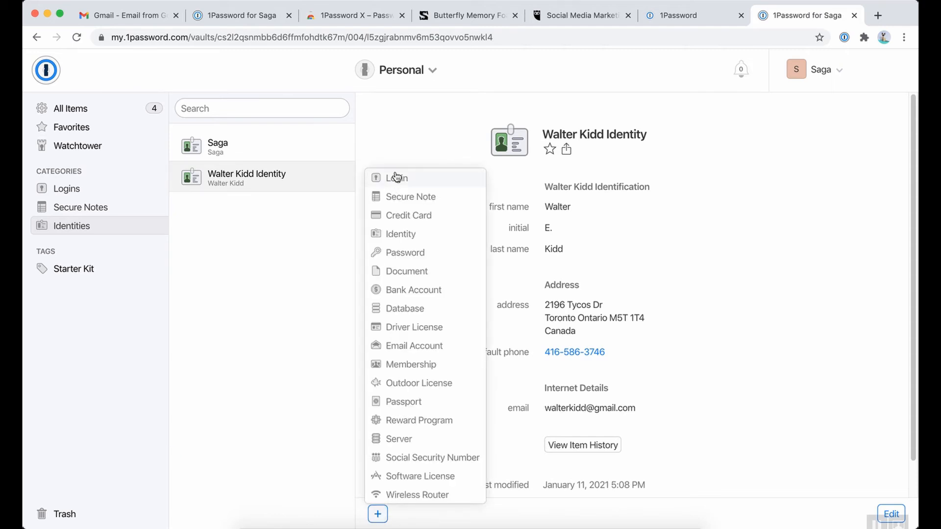
click(418, 222)
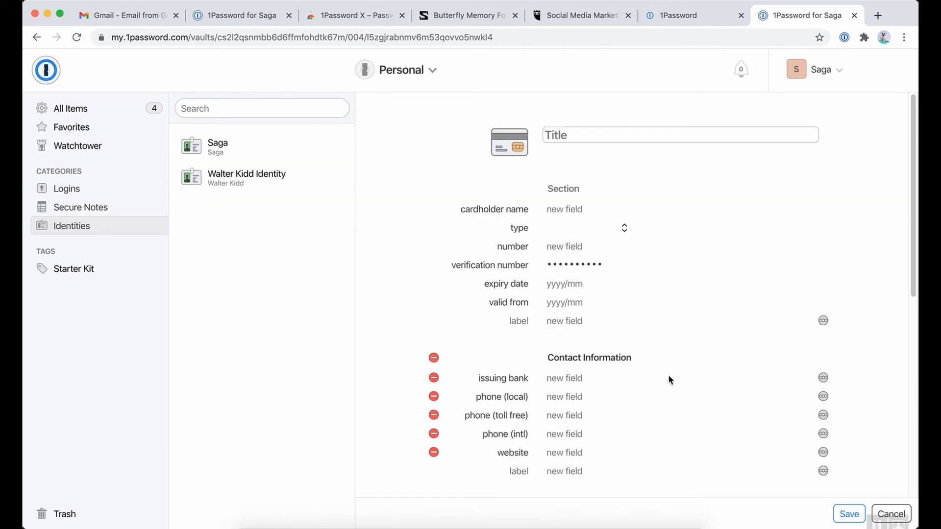
click(497, 516)
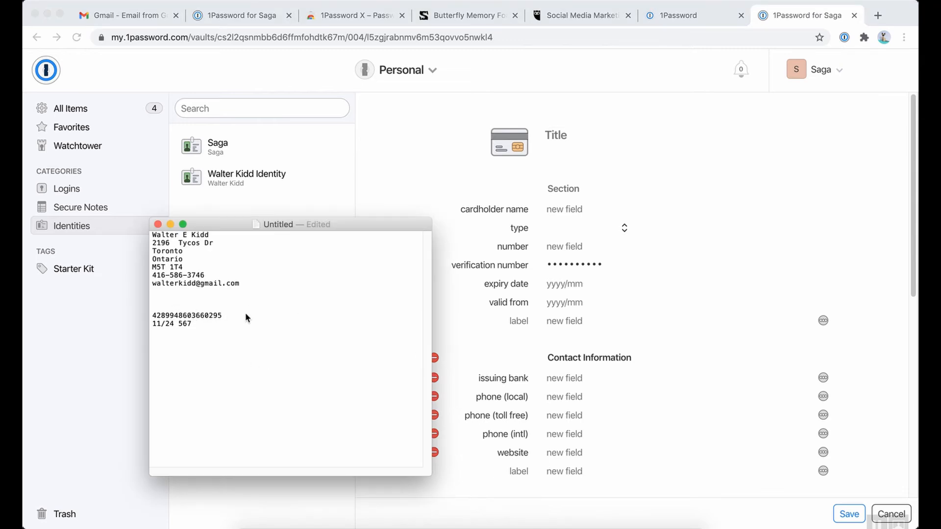
click(396, 186)
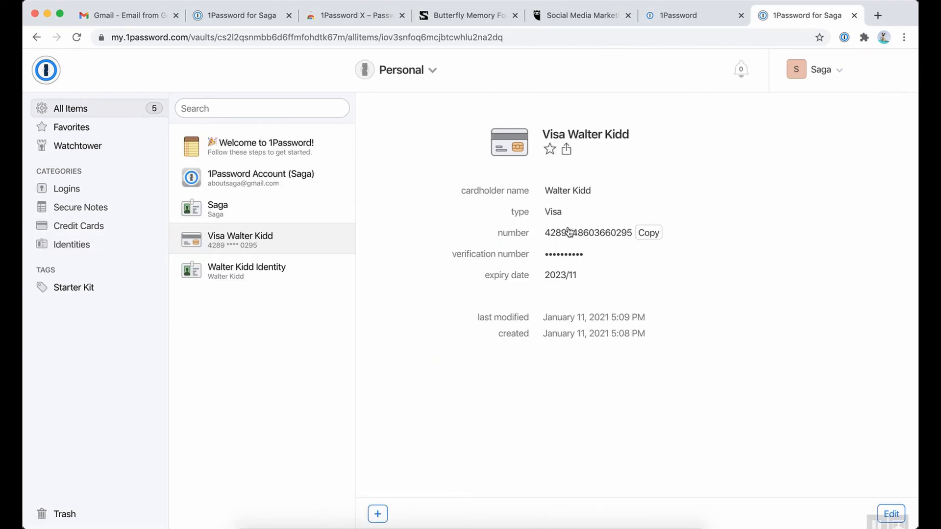
click(512, 520)
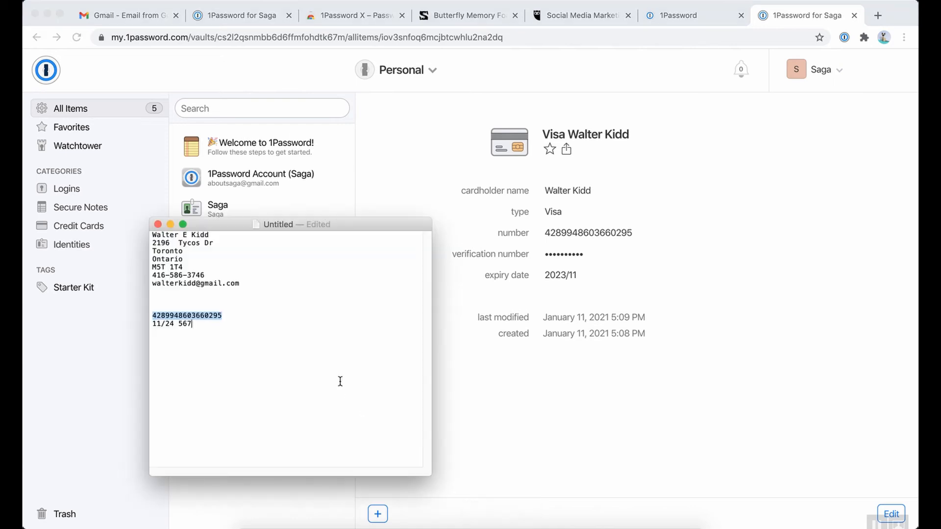
click(340, 381)
Move the notes aside and open the person's Identity item.
drag(375, 224, 912, 269)
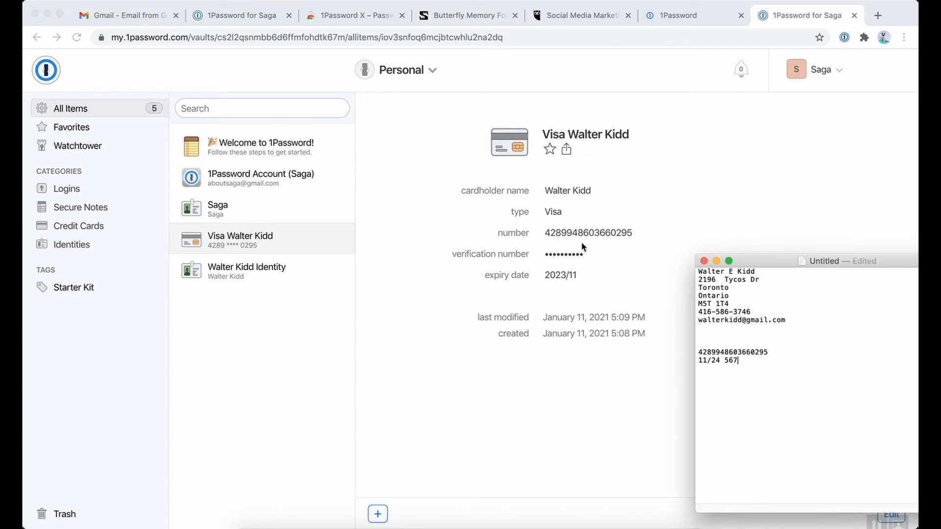
click(276, 272)
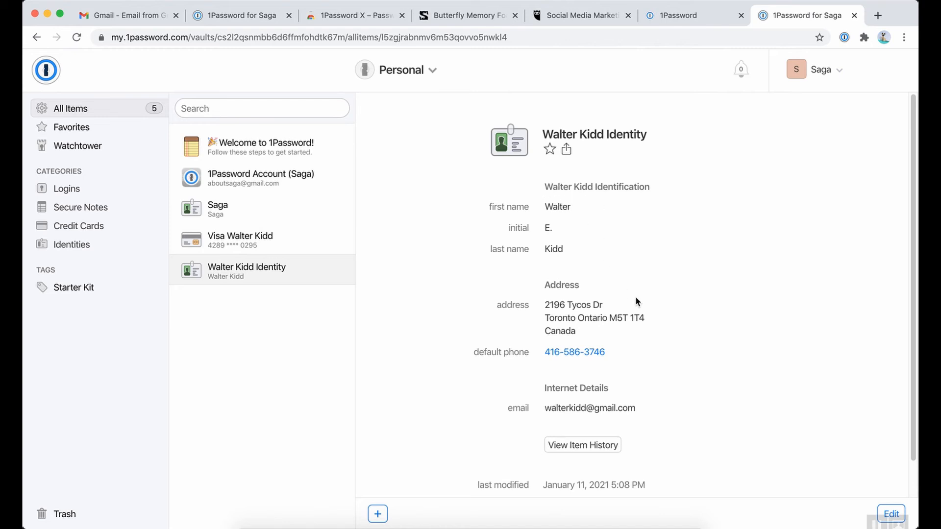
mouse_move(642, 308)
Add the Blue Cloud neck pillow to the cart on the shop page.
click(465, 15)
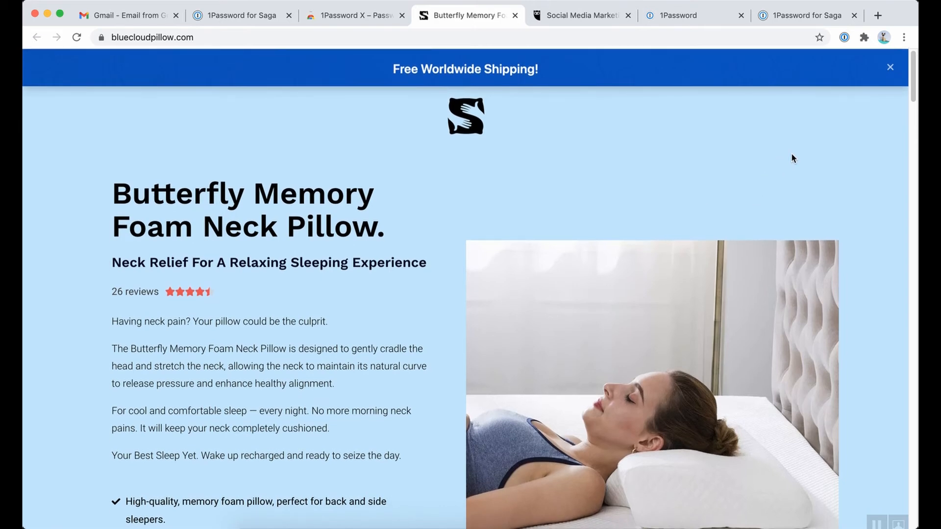
scroll(792, 156, down, 4)
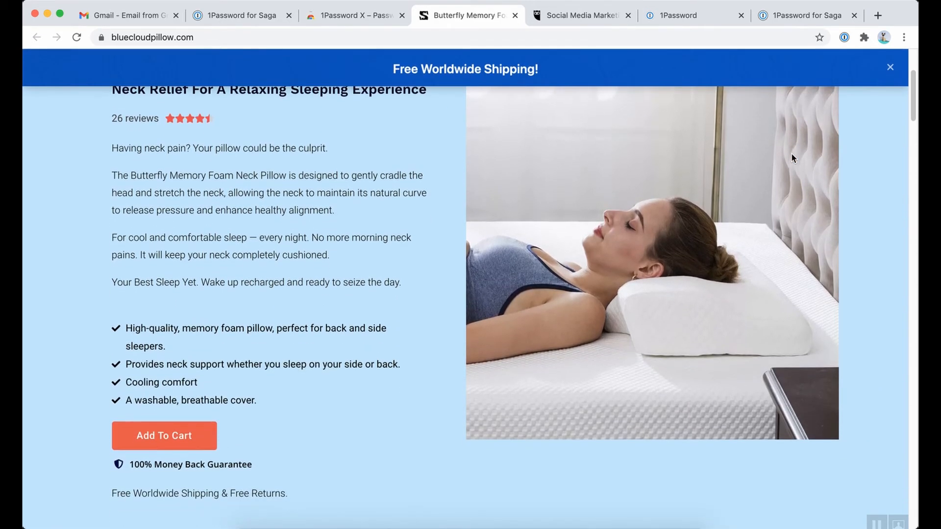
click(165, 436)
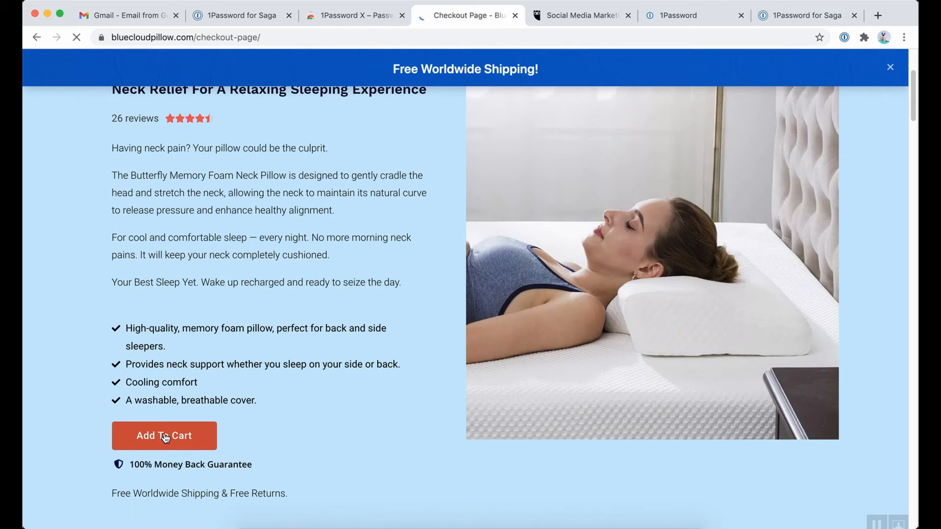
scroll(185, 421, down, 6)
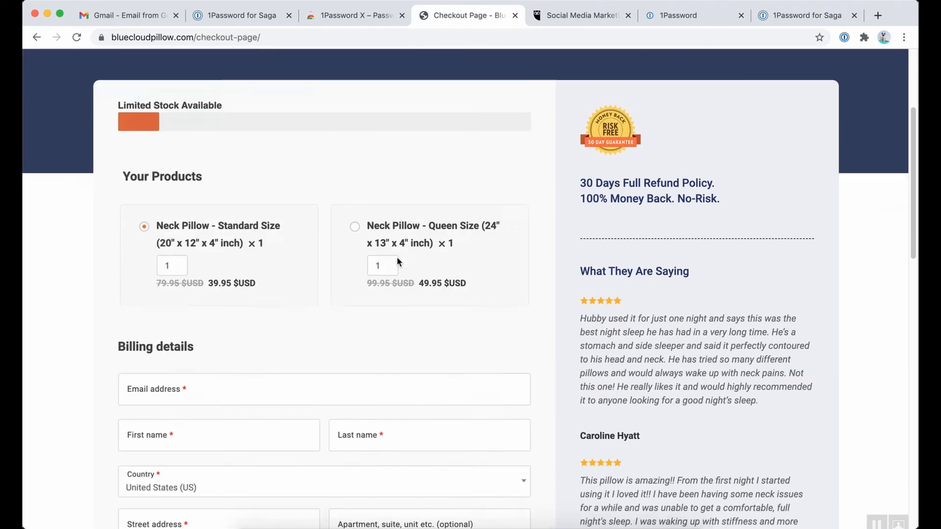
Autofill the checkout billing fields from the saved identity and choose Ontario as province.
click(340, 298)
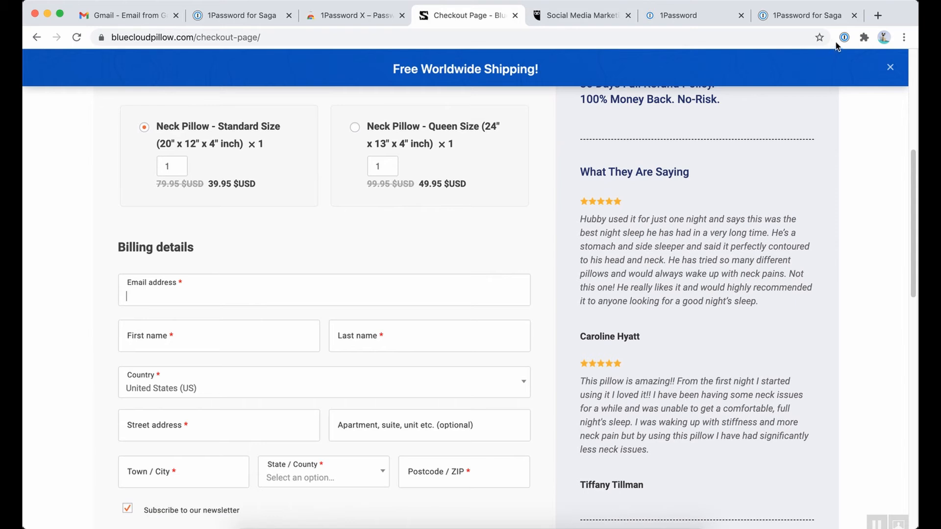
click(843, 37)
mouse_move(607, 201)
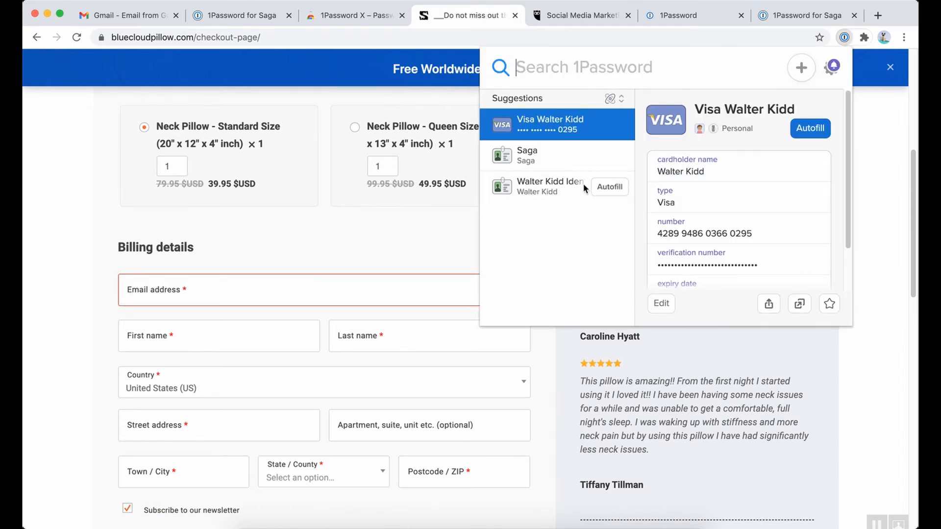
click(609, 188)
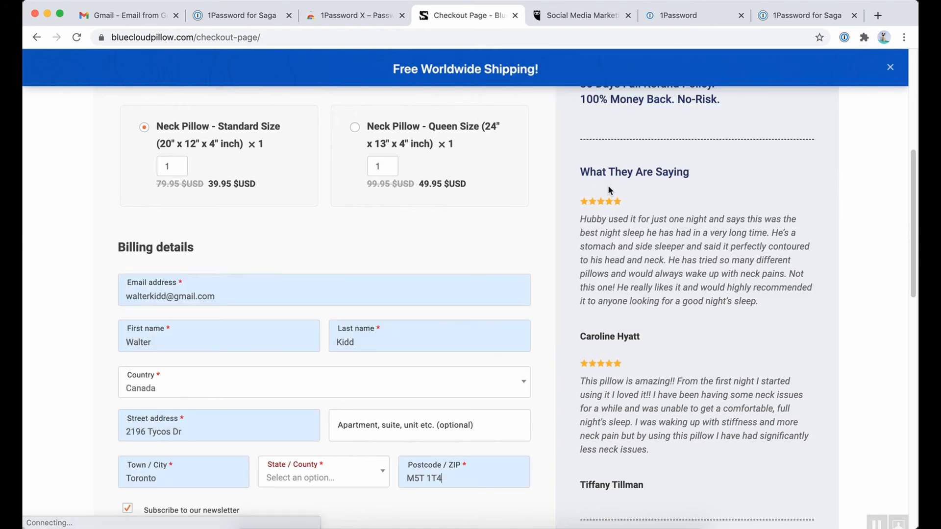
scroll(368, 281, down, 4)
click(318, 299)
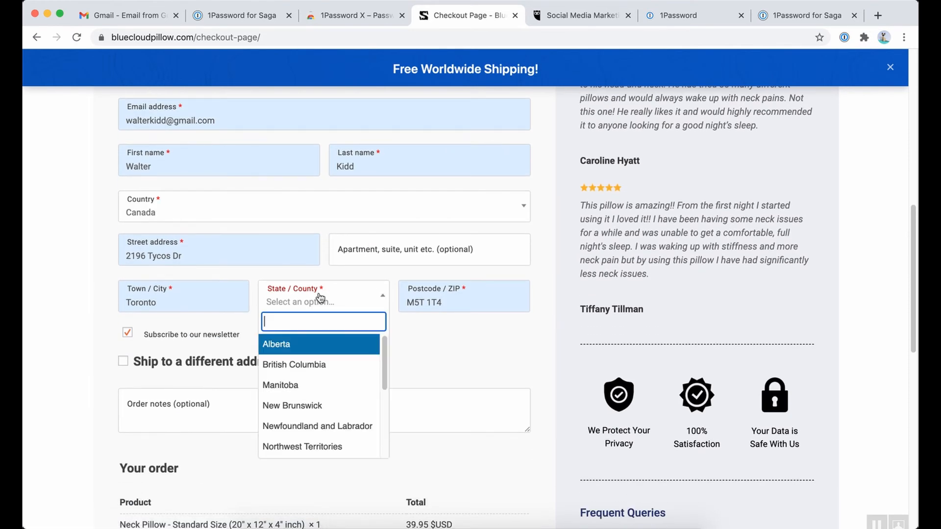
scroll(335, 392, down, 2)
click(335, 398)
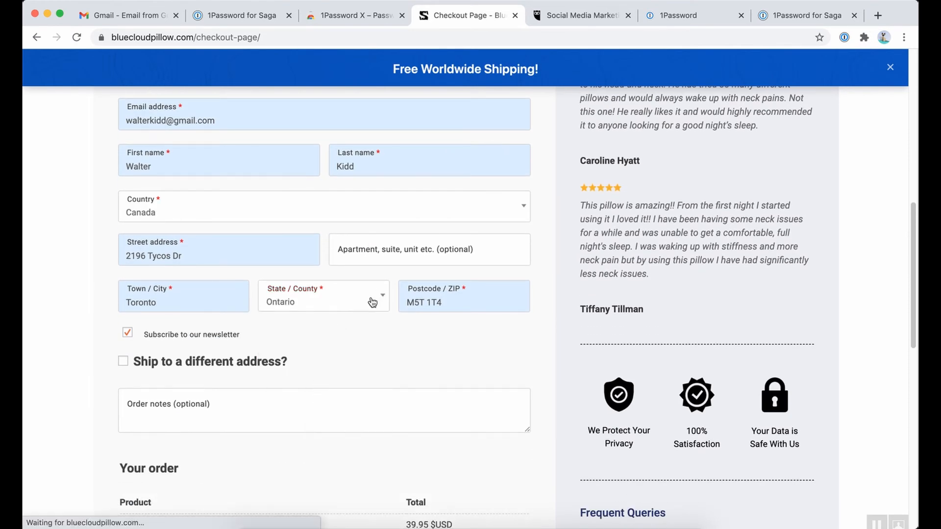
scroll(347, 343, up, 1)
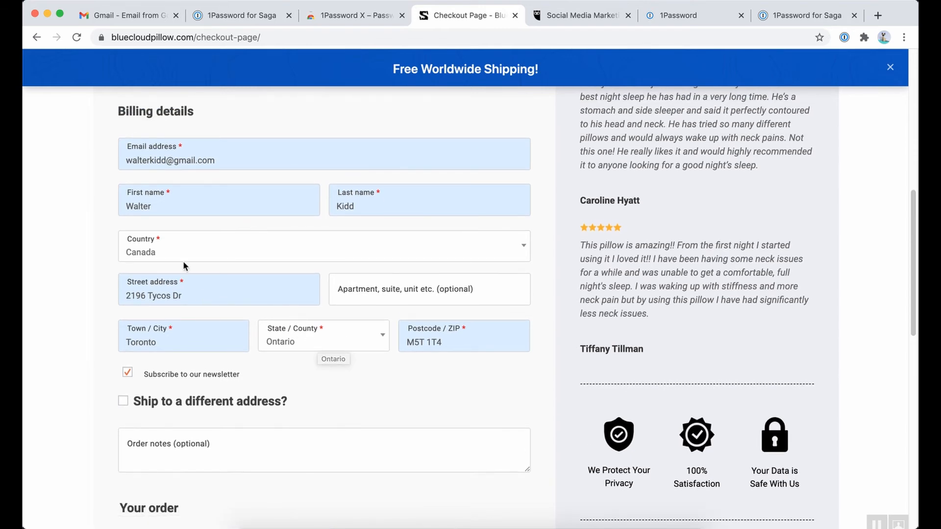
Fill the card number and details from the saved Visa and confirm the fill.
scroll(407, 355, down, 7)
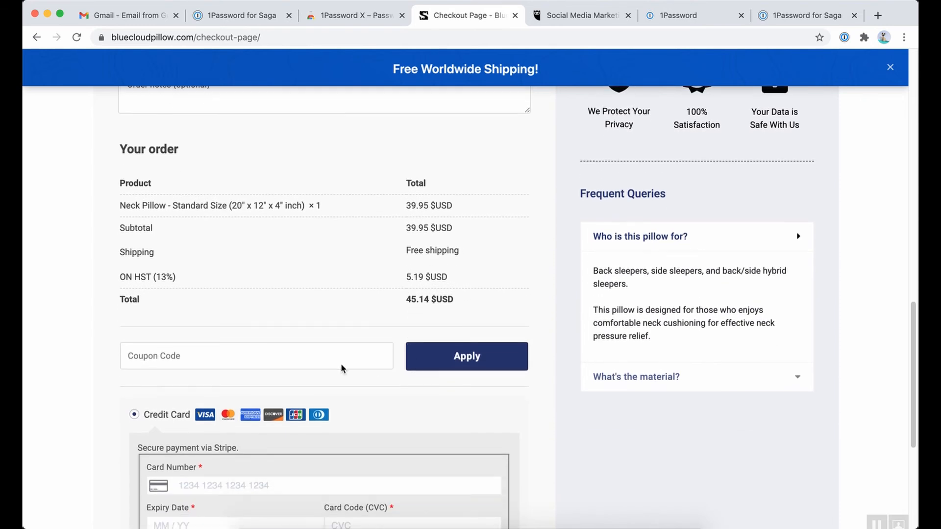
scroll(259, 345, down, 4)
click(204, 293)
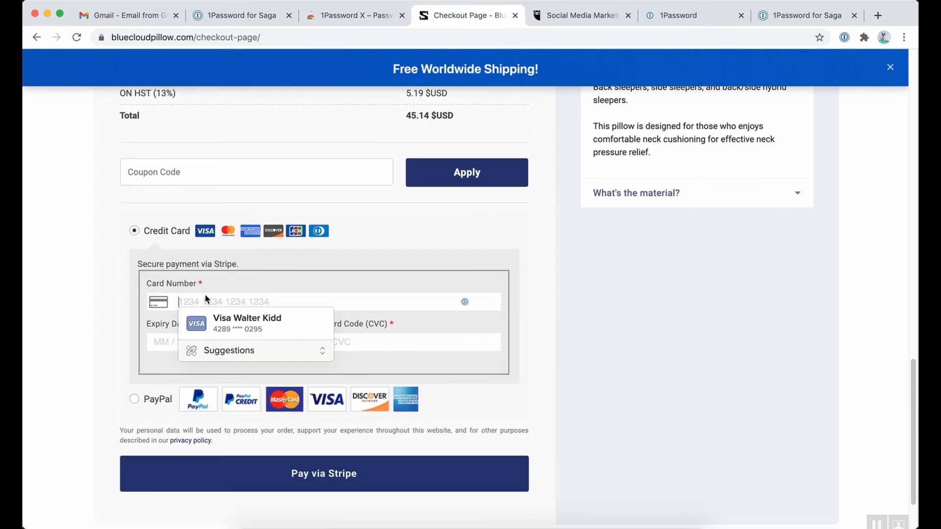
click(303, 313)
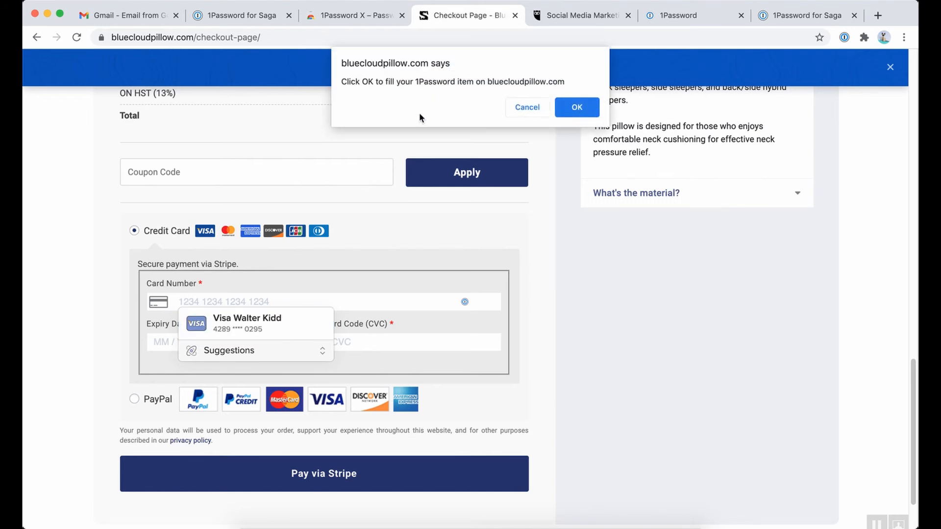
click(578, 109)
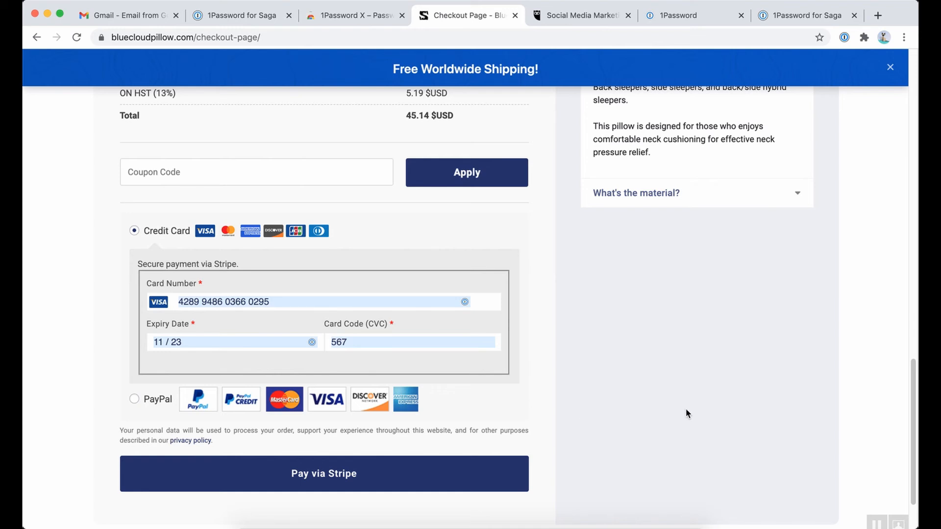
scroll(686, 413, up, 5)
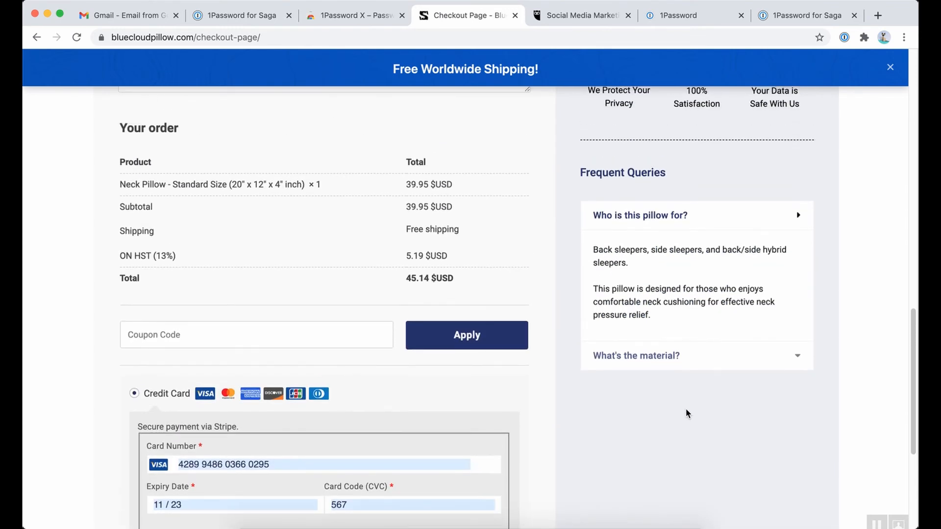
scroll(686, 413, up, 8)
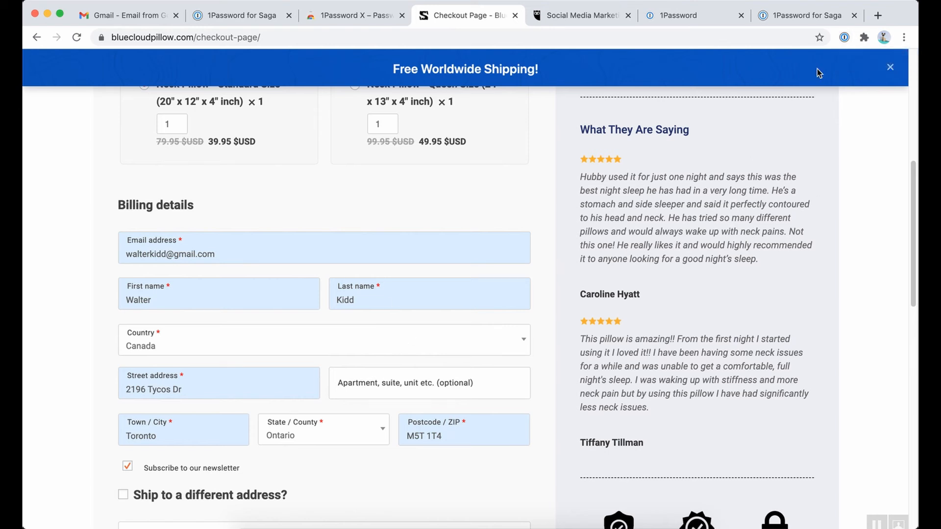
click(843, 37)
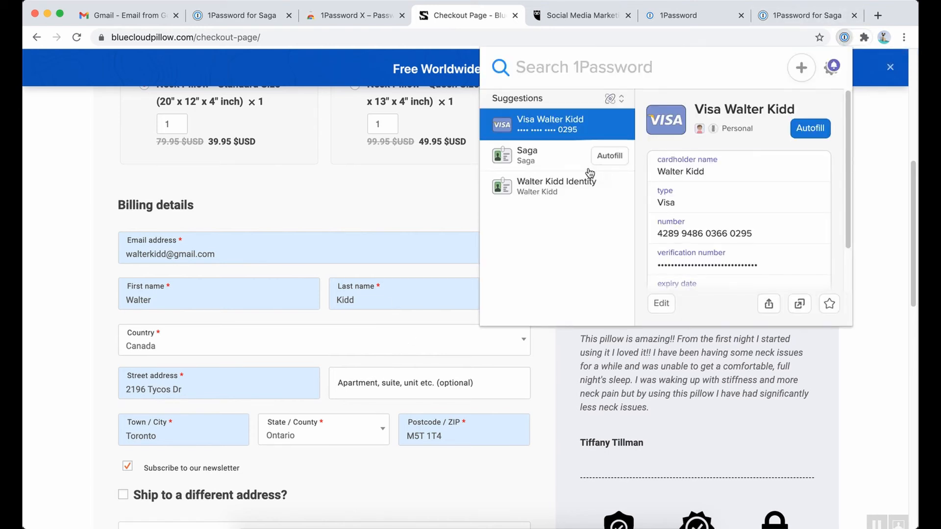
click(567, 185)
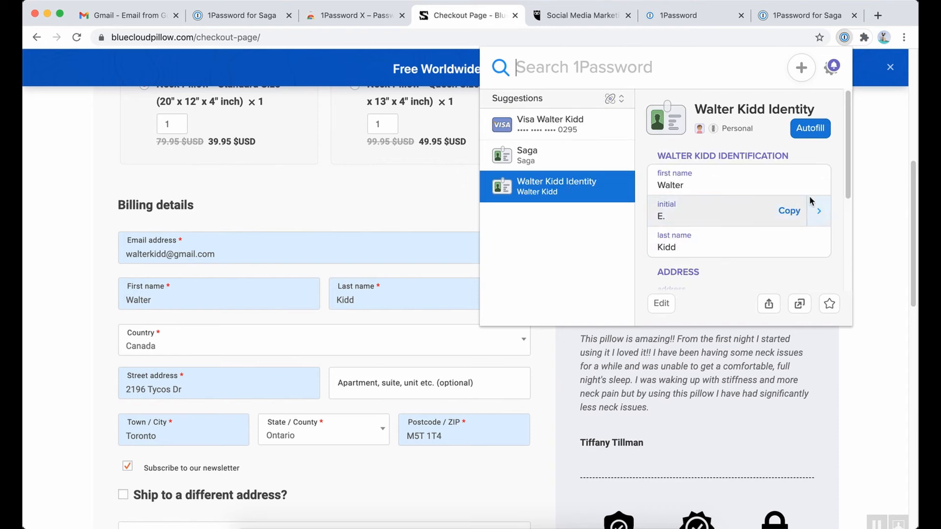
scroll(803, 191, down, 3)
click(792, 191)
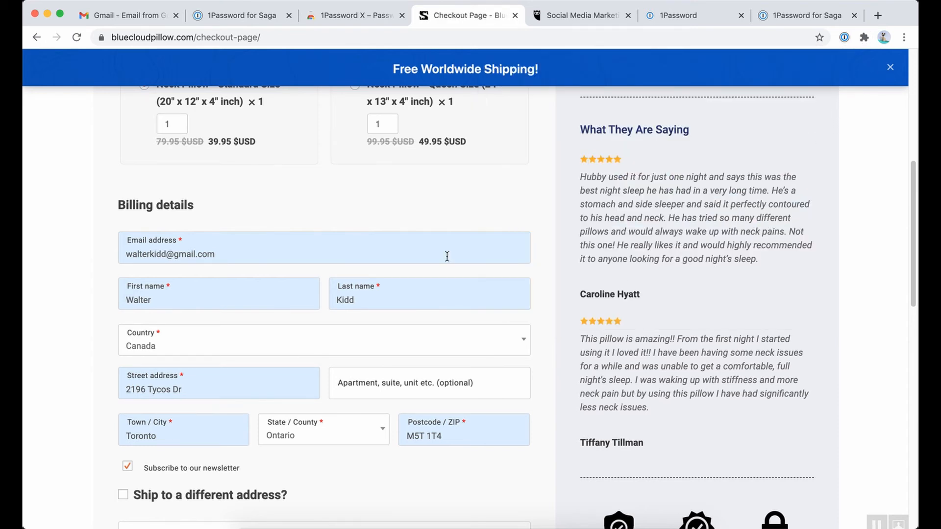
click(844, 38)
click(844, 38)
Reach Hootsuite's create-account form via Log In and Sign Up, declining to try Professional plan features.
click(577, 16)
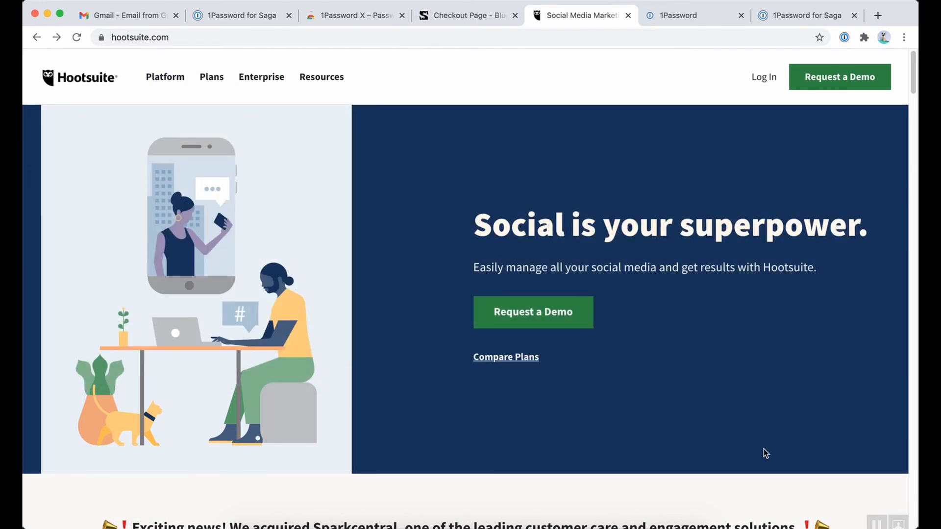
scroll(763, 448, down, 5)
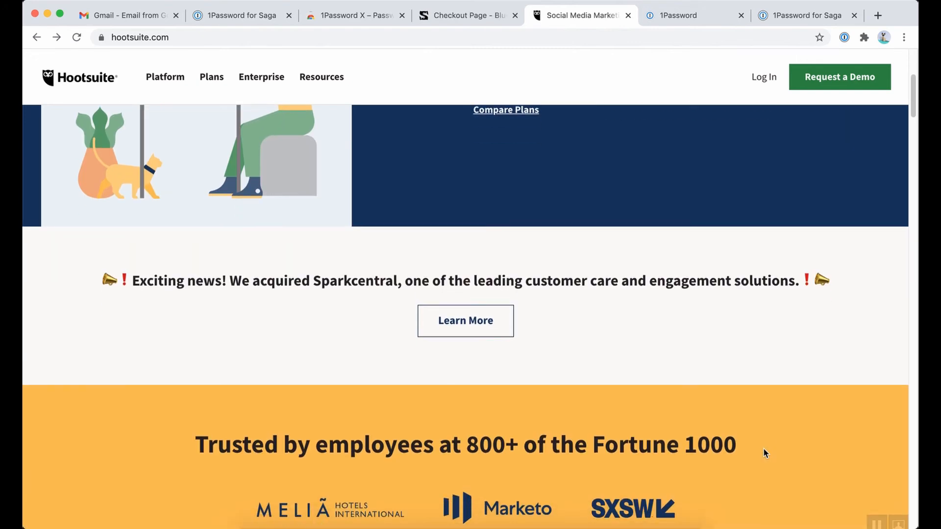
scroll(764, 449, up, 5)
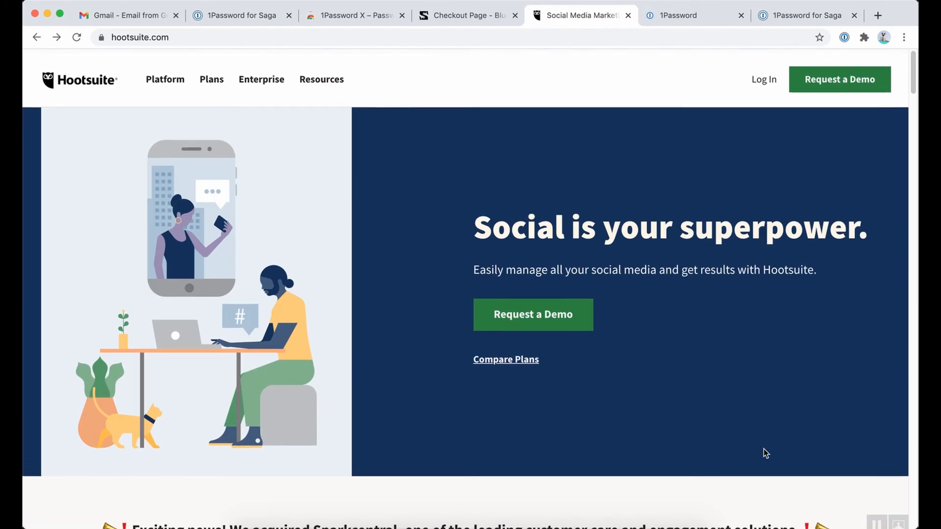
click(756, 84)
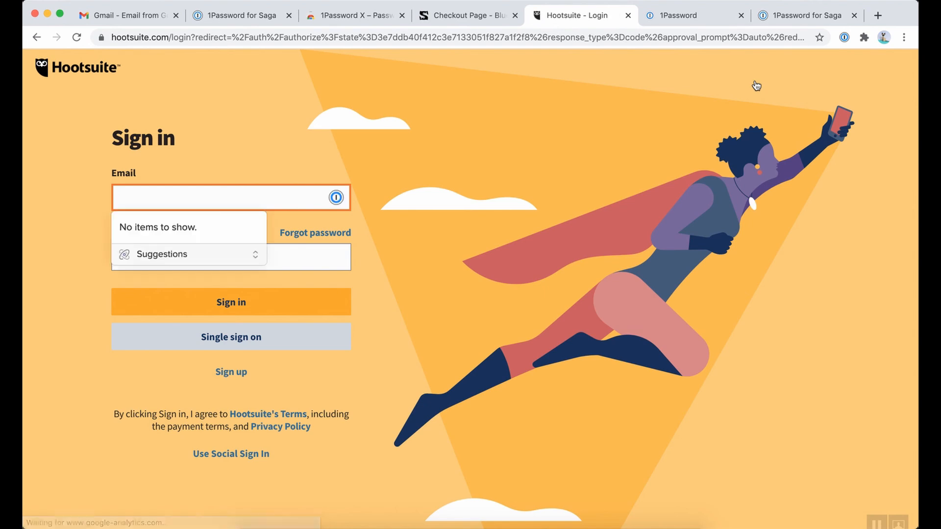
click(563, 143)
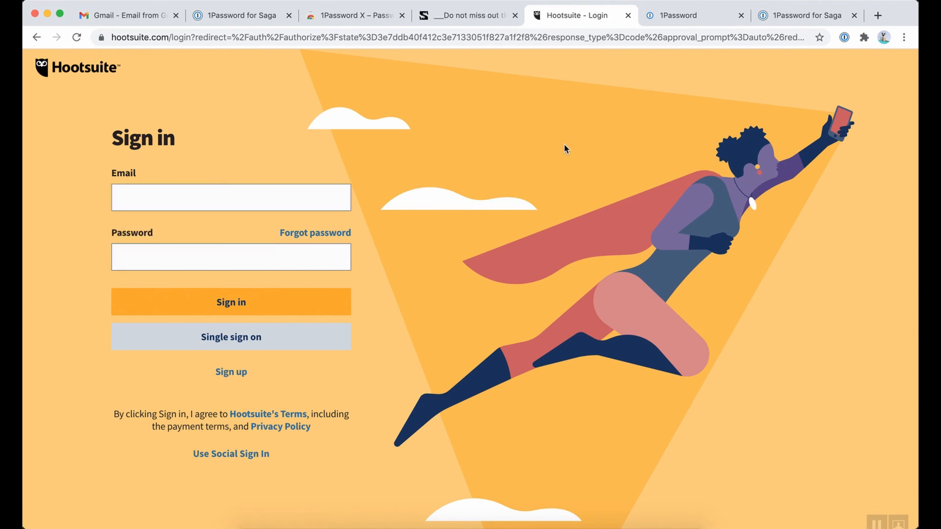
click(241, 373)
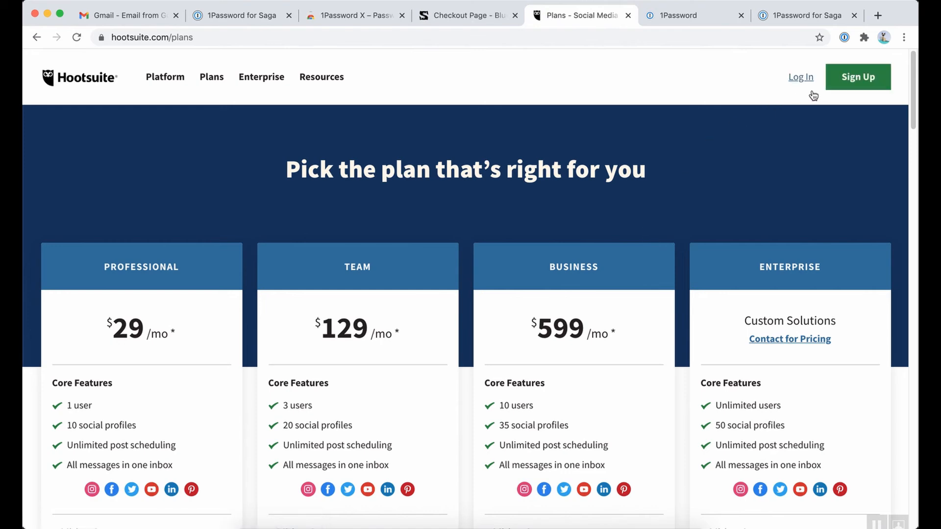
click(855, 84)
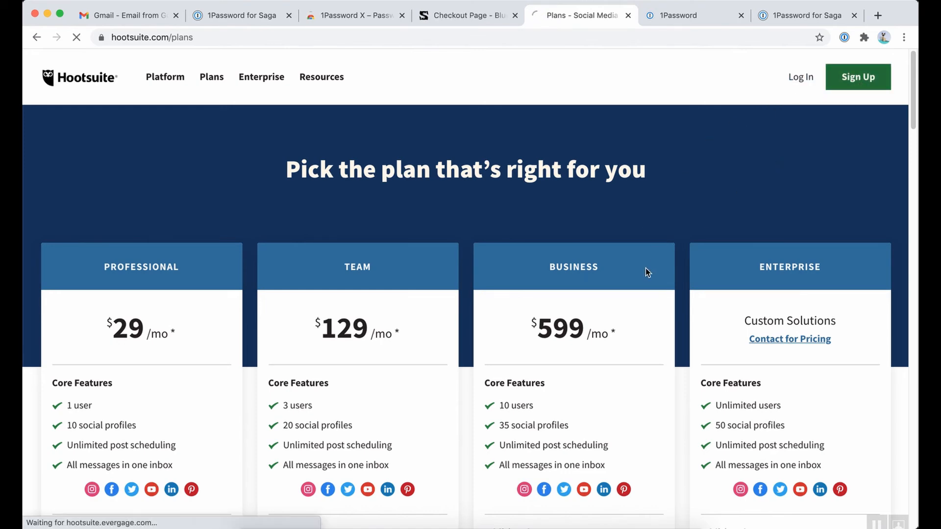
scroll(645, 268, down, 5)
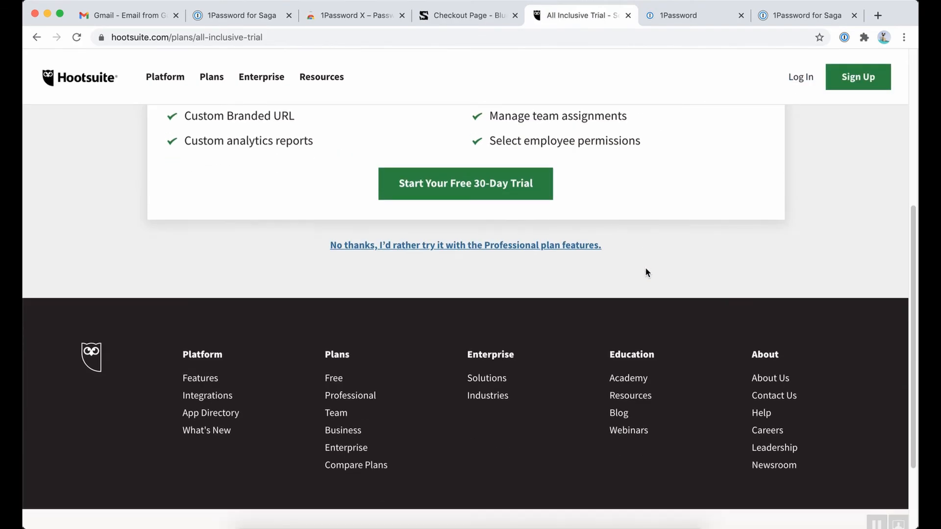
click(542, 245)
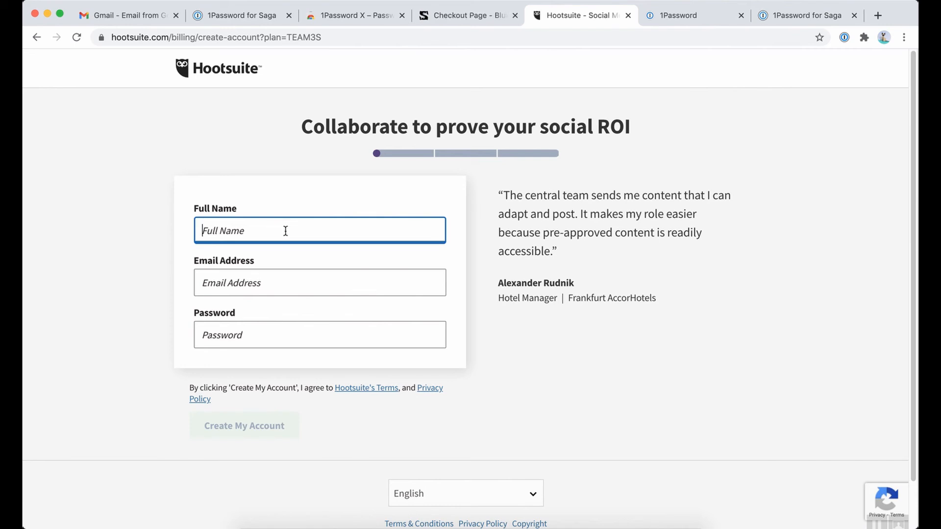
Enter the account holder's full name and e-mail address in the Hootsuite sign-up form.
text(About Saga)
click(279, 280)
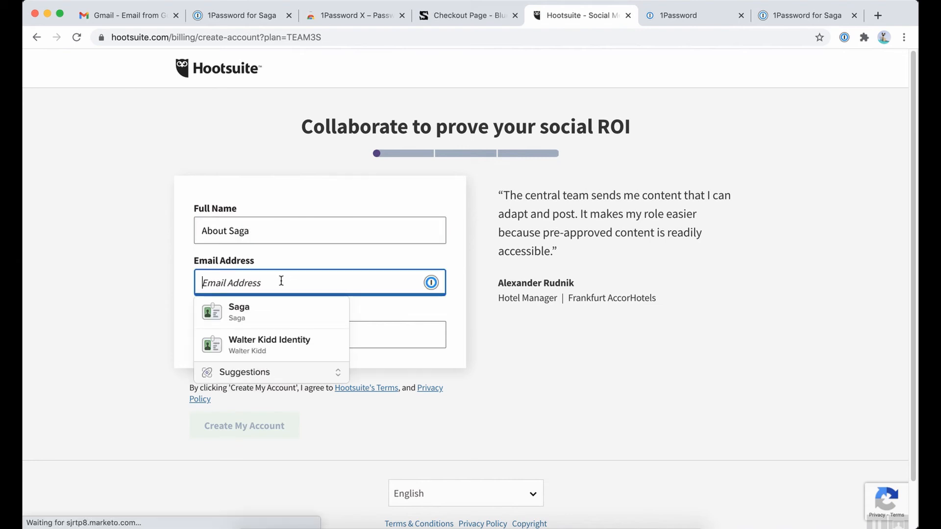
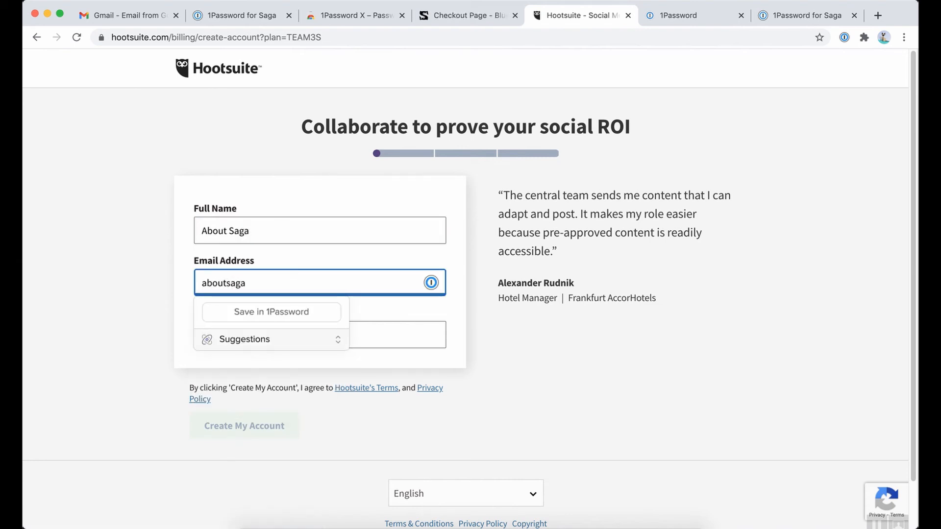
click(375, 330)
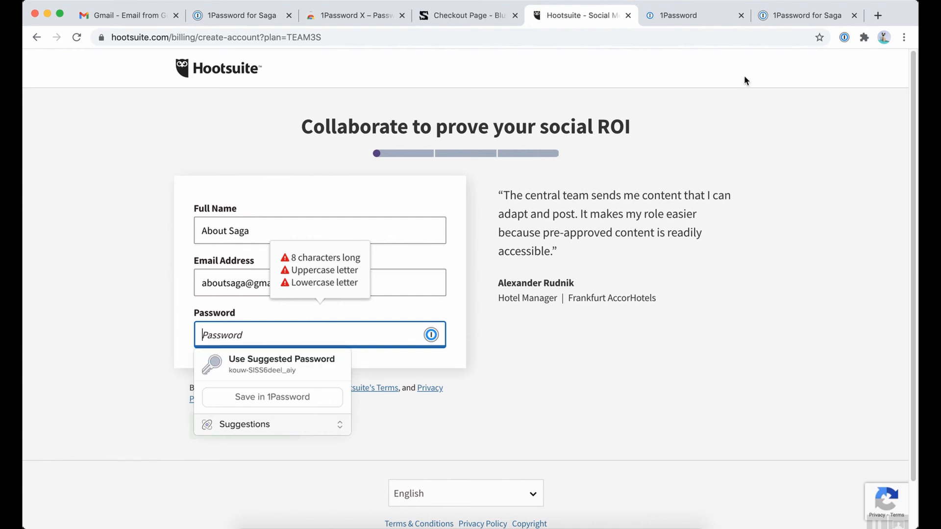
Generate a 25-character password with numbers and symbols in 1Password's generator and copy it.
click(843, 37)
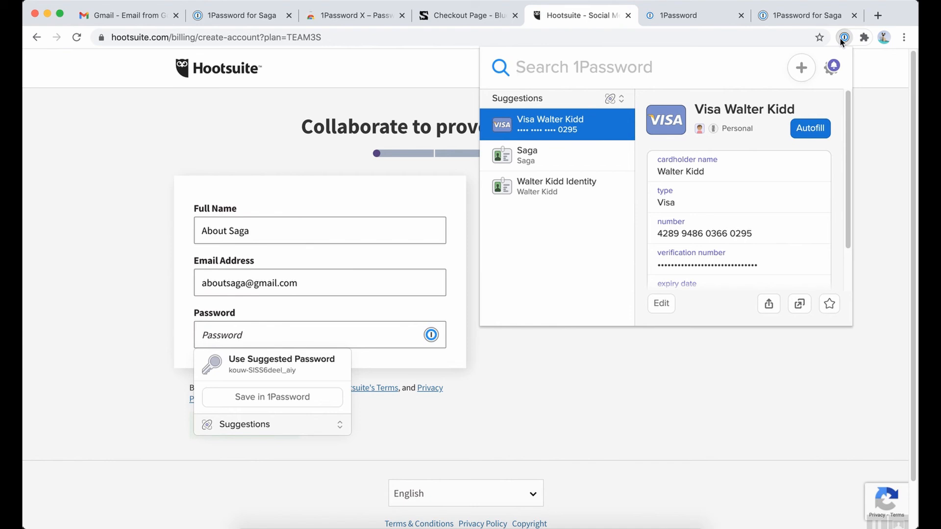
click(800, 72)
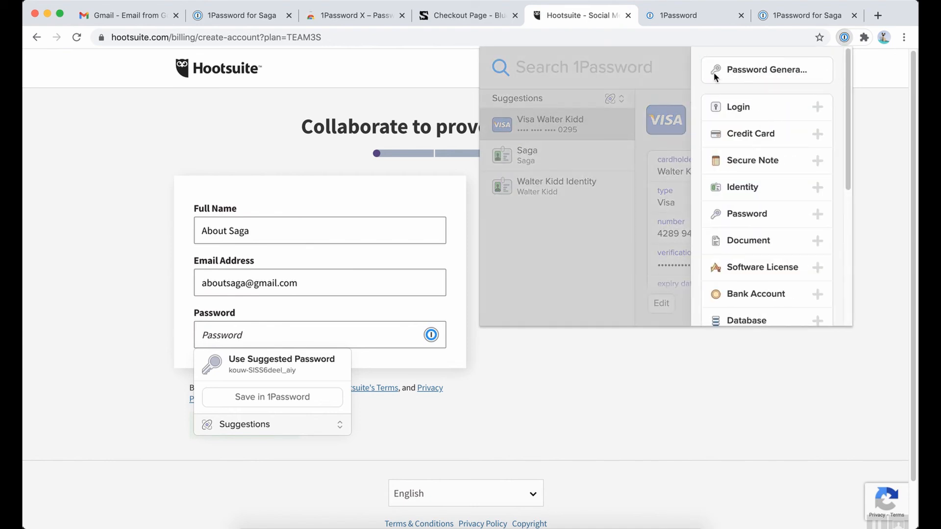
click(737, 75)
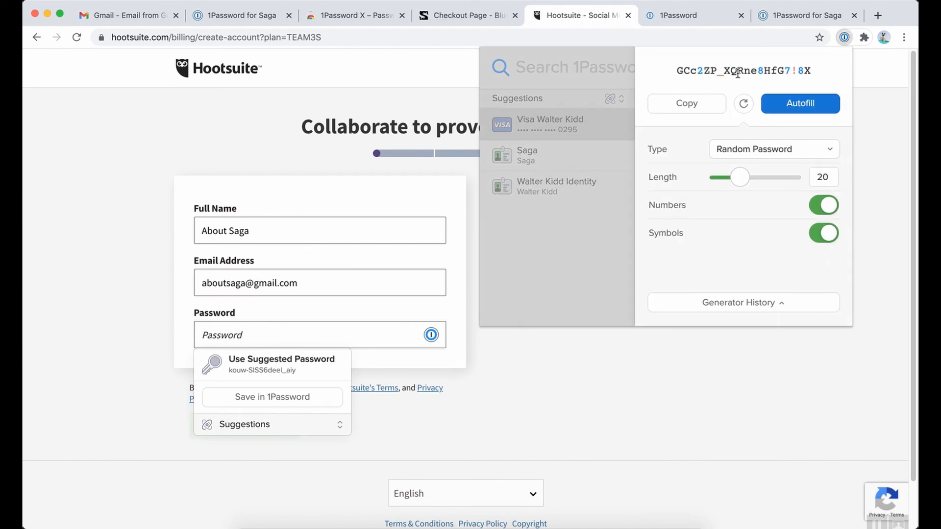
drag(740, 177, 747, 179)
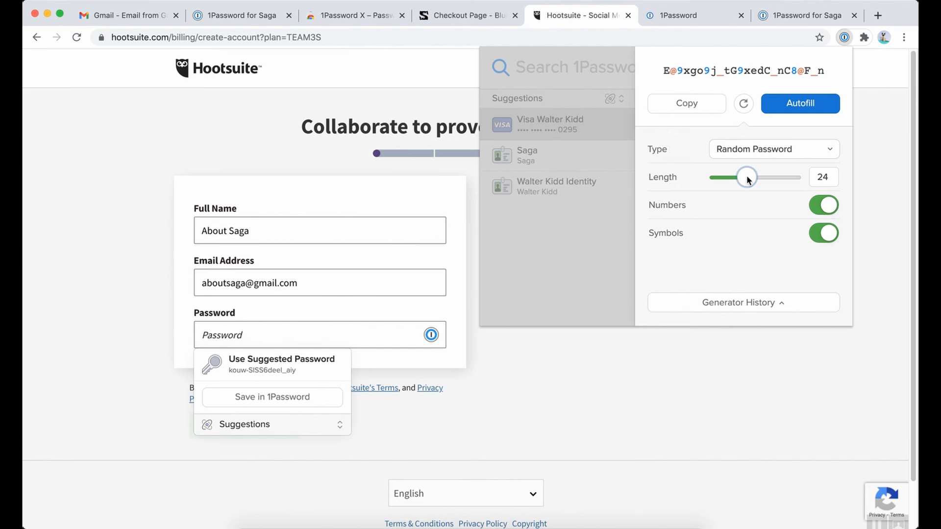
drag(748, 180, 749, 179)
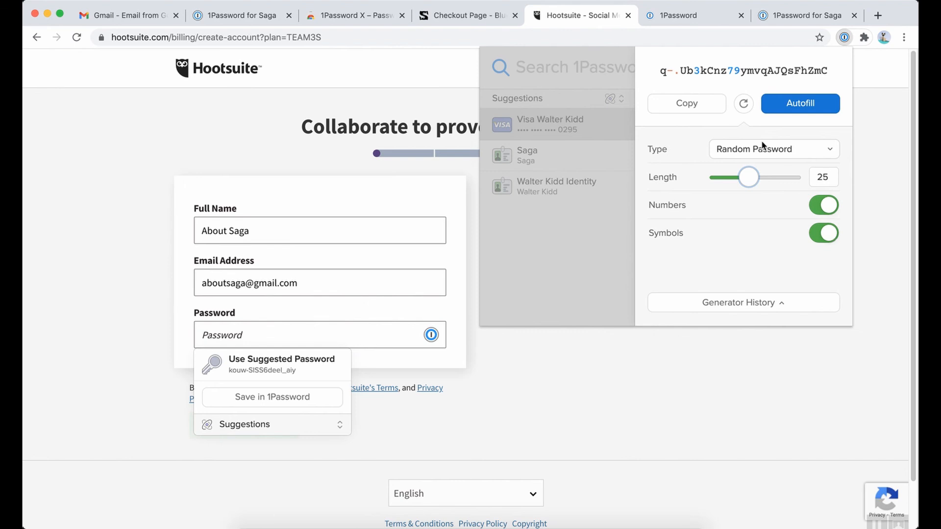
click(692, 108)
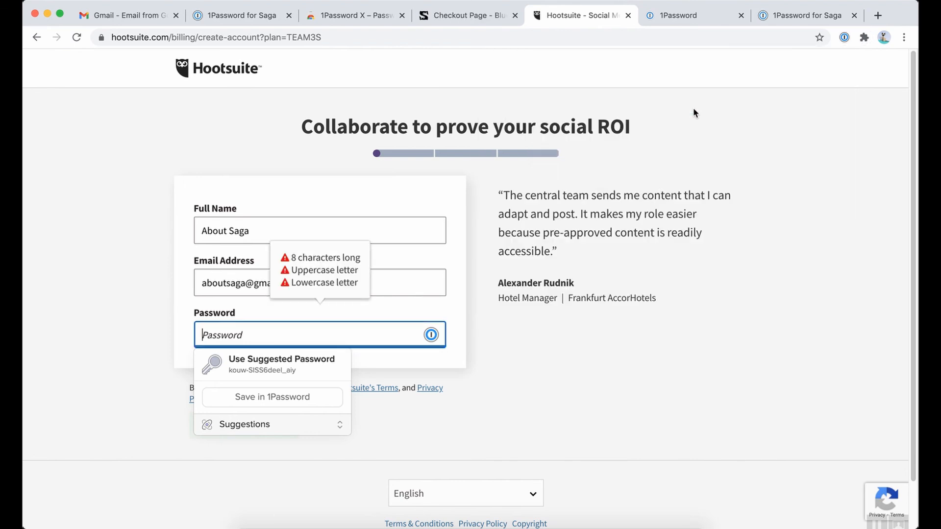
Fill Hootsuite's Password field with 1Password's suggested password, bringing up the save prompt titled Hootsuite.
key(super+v)
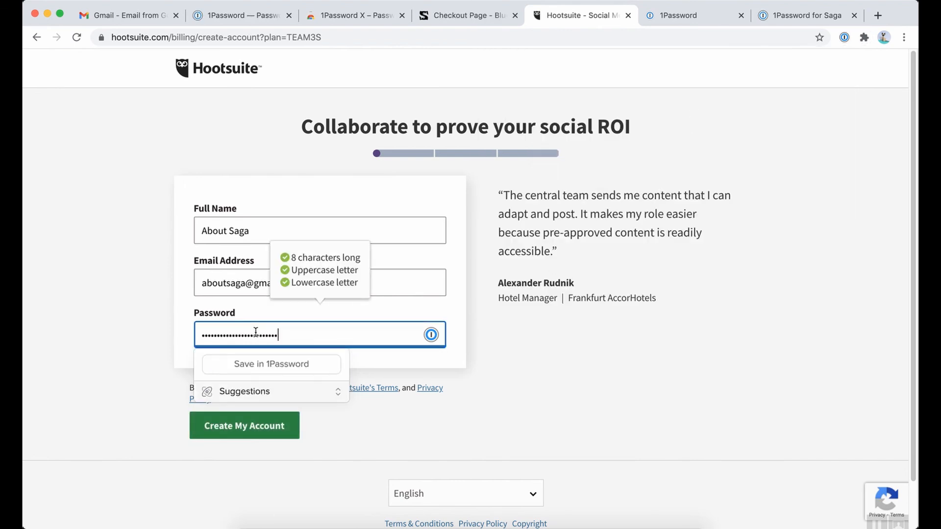
click(554, 363)
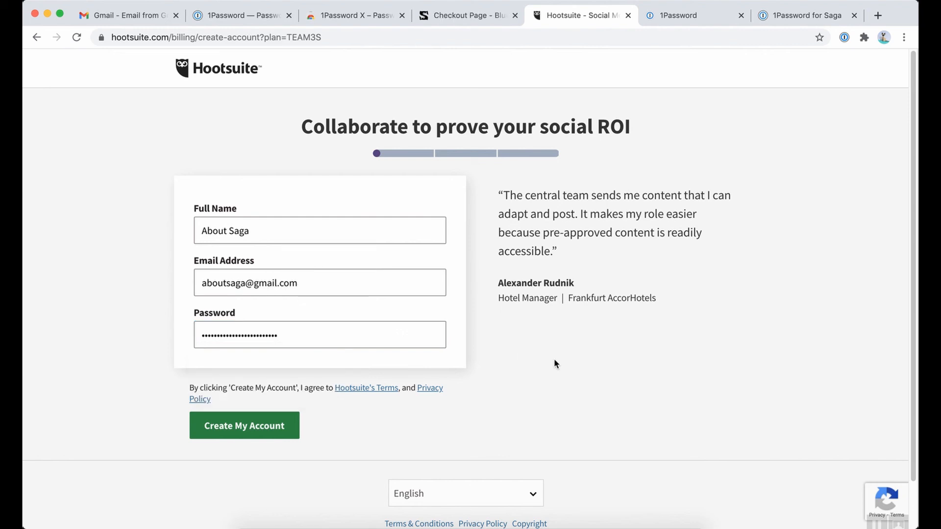
click(294, 336)
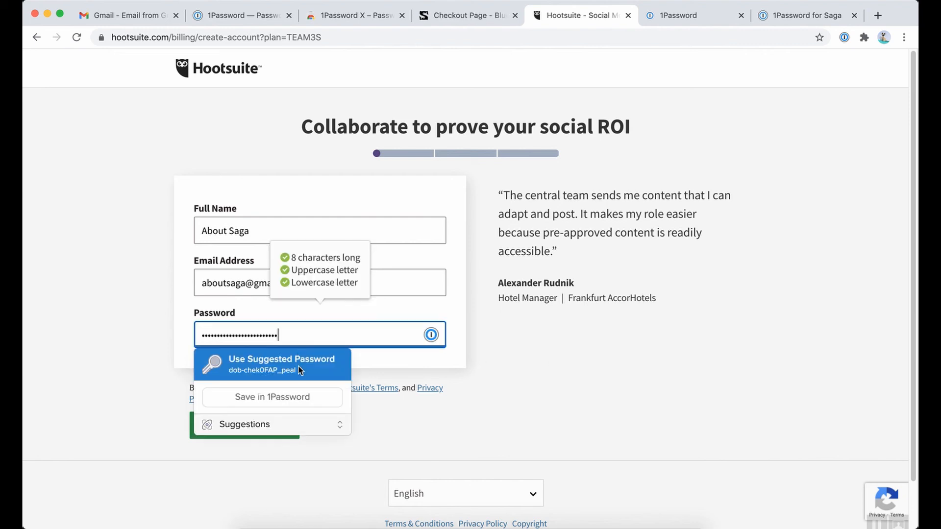
click(274, 360)
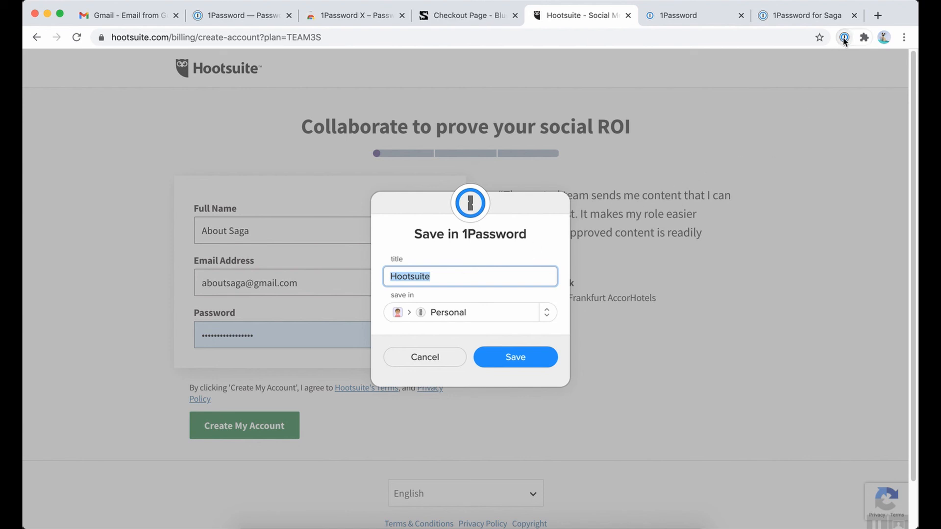
Save the Hootsuite login into the Personal vault.
click(479, 314)
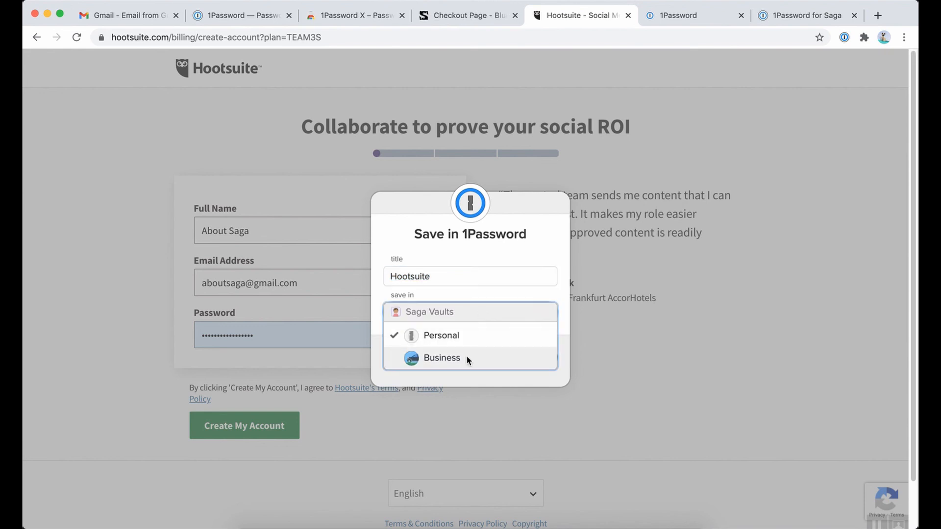
click(449, 339)
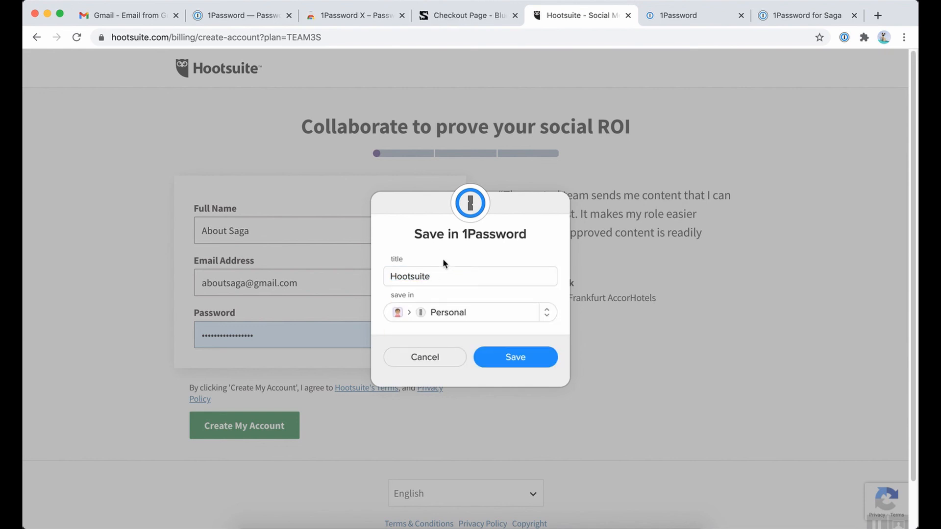
click(451, 275)
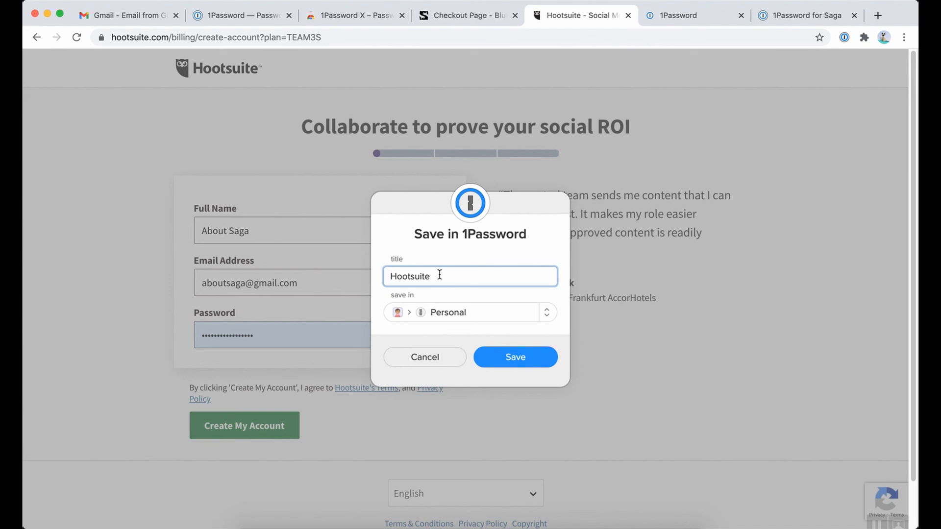
click(516, 358)
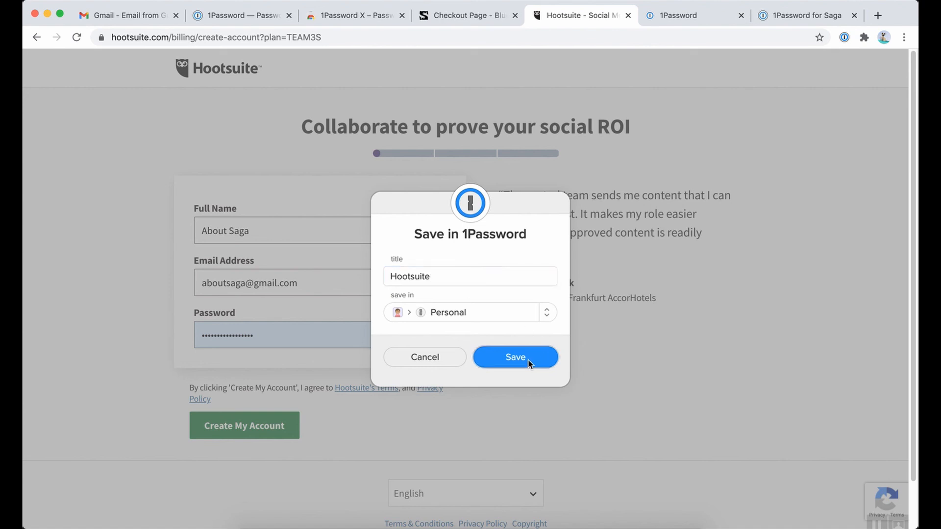
Confirm the login appears in the 1Password popup, then submit Create My Account.
click(842, 41)
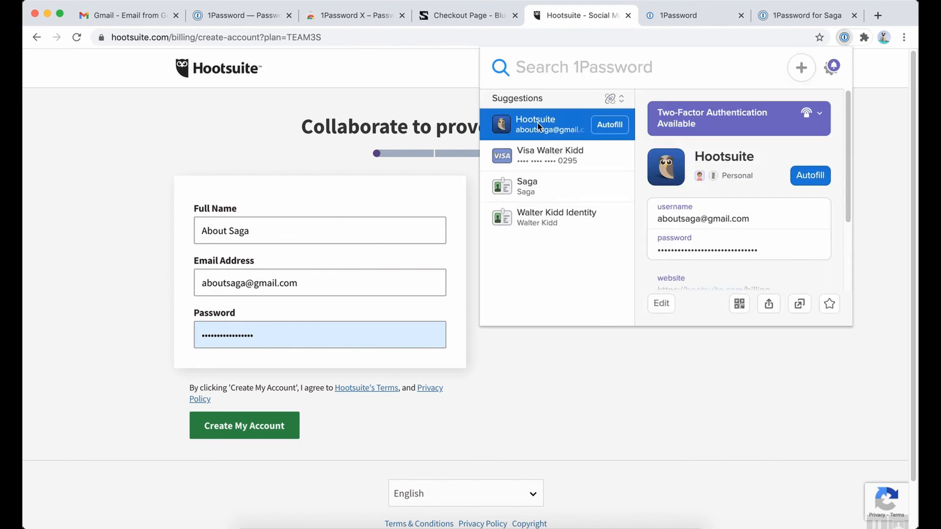
click(486, 382)
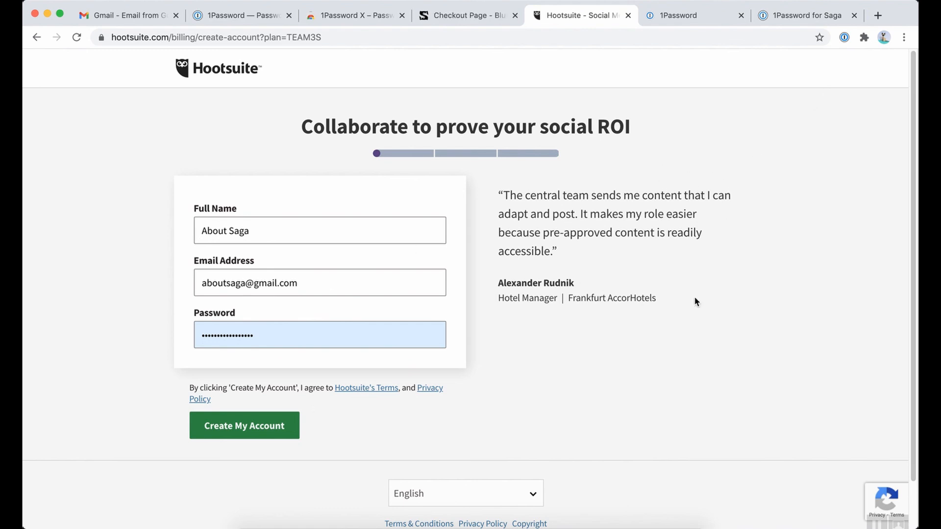
click(244, 425)
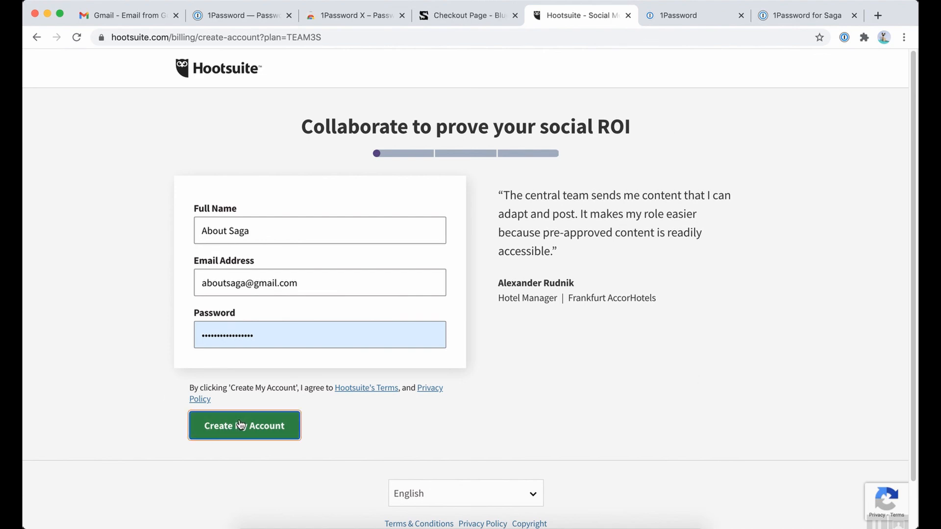
scroll(400, 233, down, 10)
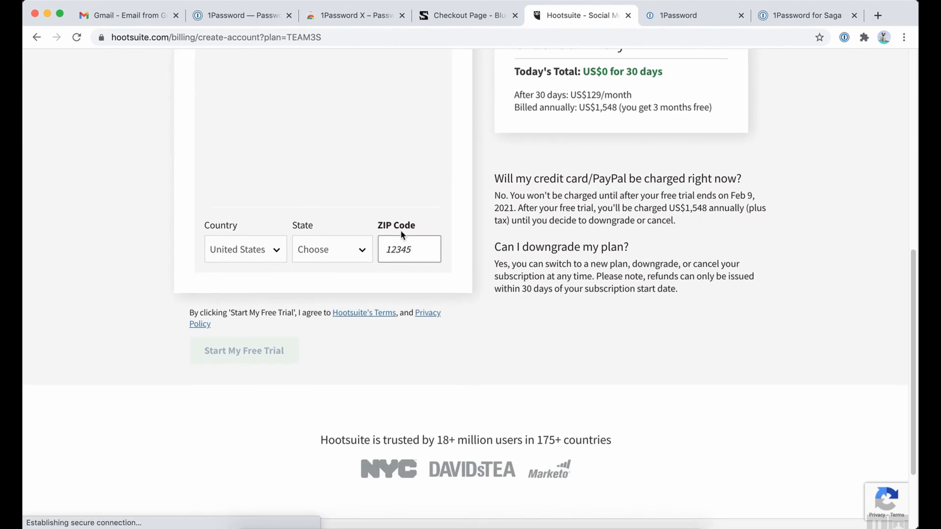
Return to Hootsuite's sign-in page, autofill the saved Hootsuite email and password, and sign in.
scroll(401, 231, up, 8)
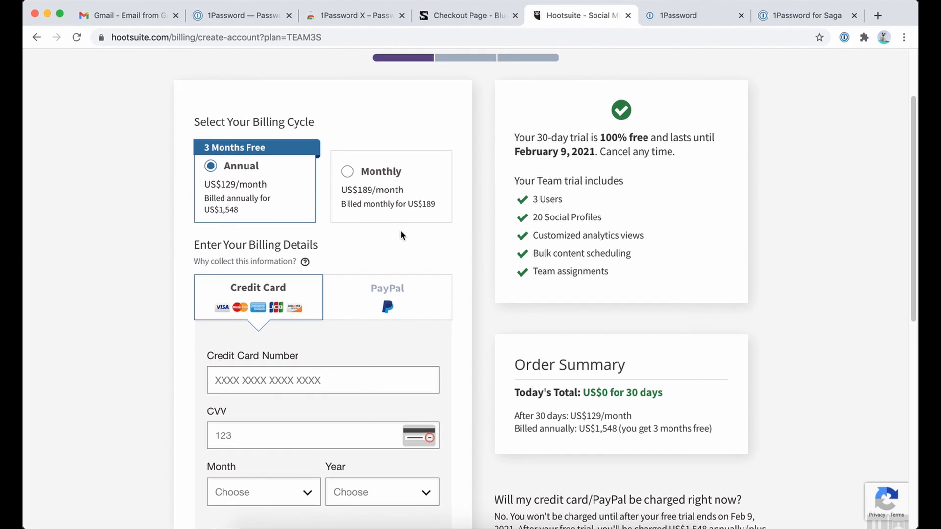
click(37, 37)
scroll(505, 256, up, 5)
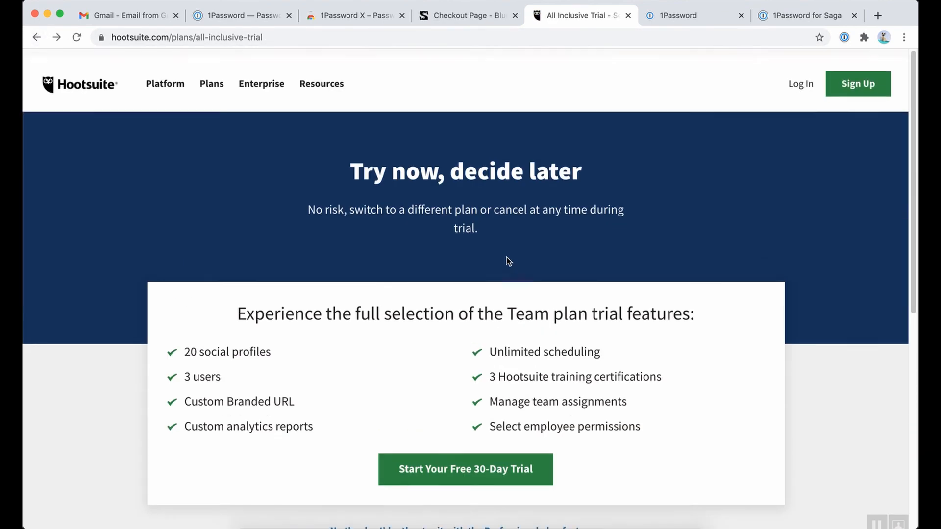
click(800, 81)
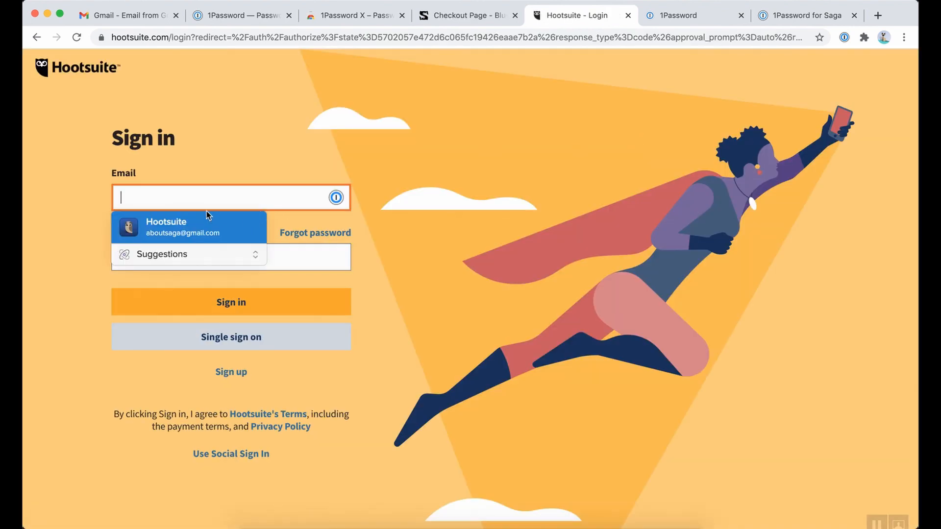
click(199, 225)
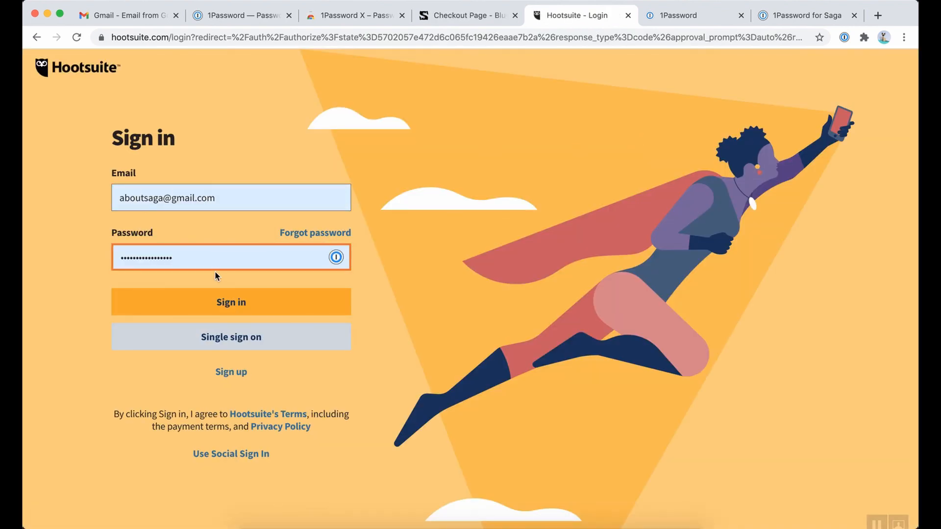
click(248, 308)
Show the 1Password web vault's All Items list with six Personal items, including Hootsuite.
click(695, 15)
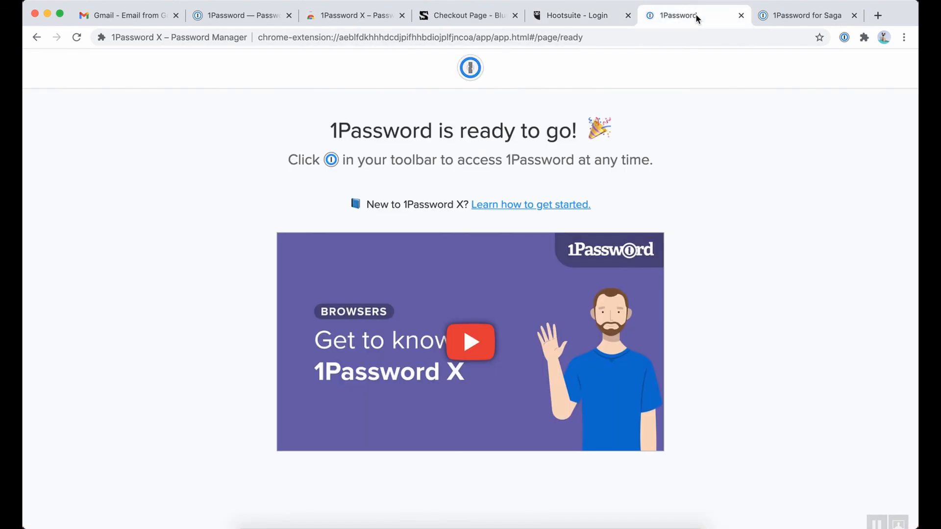
click(754, 21)
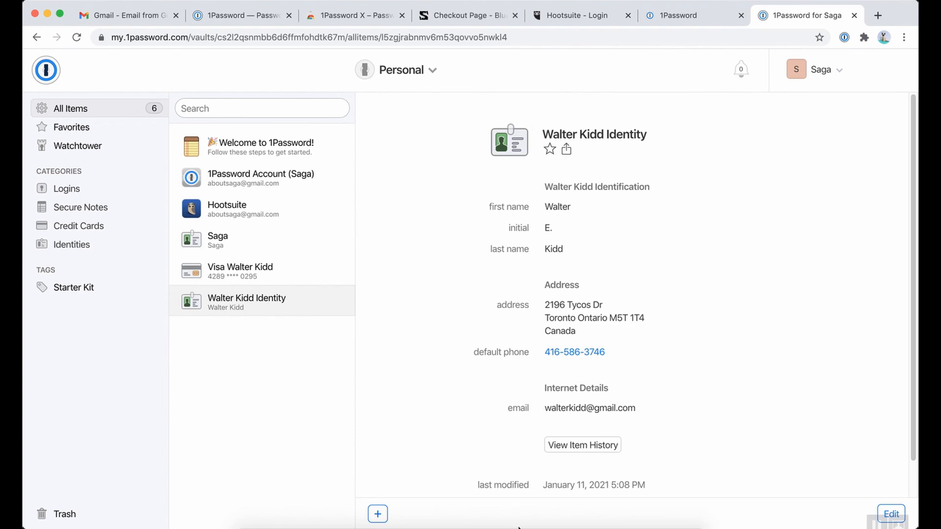
mouse_move(635, 353)
click(521, 1)
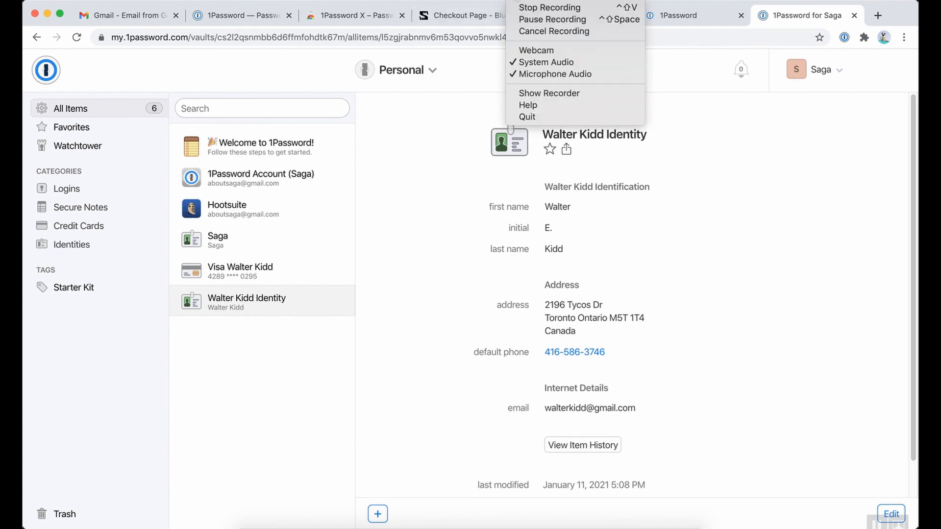